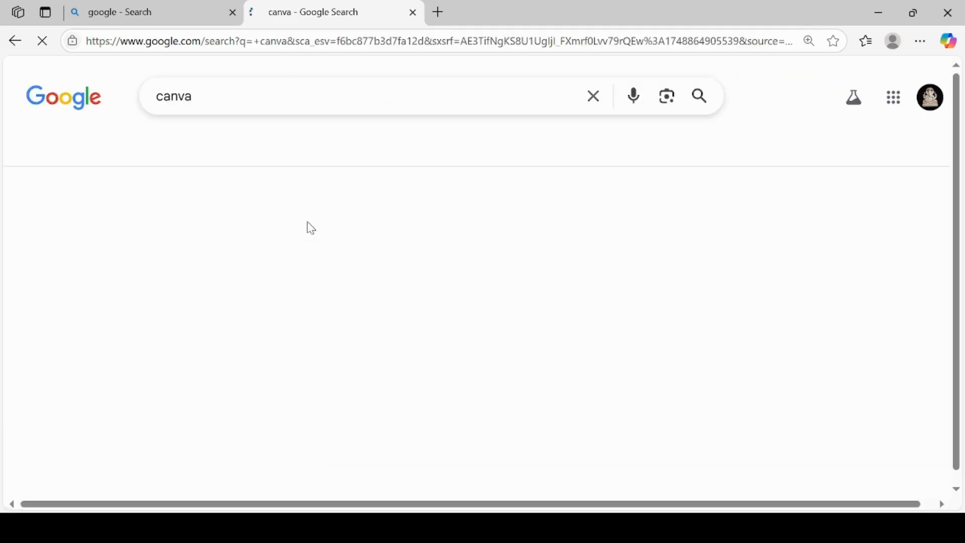
Open the Canva website and create a new blank Facebook Video design from the video formats.
left_click(48, 240)
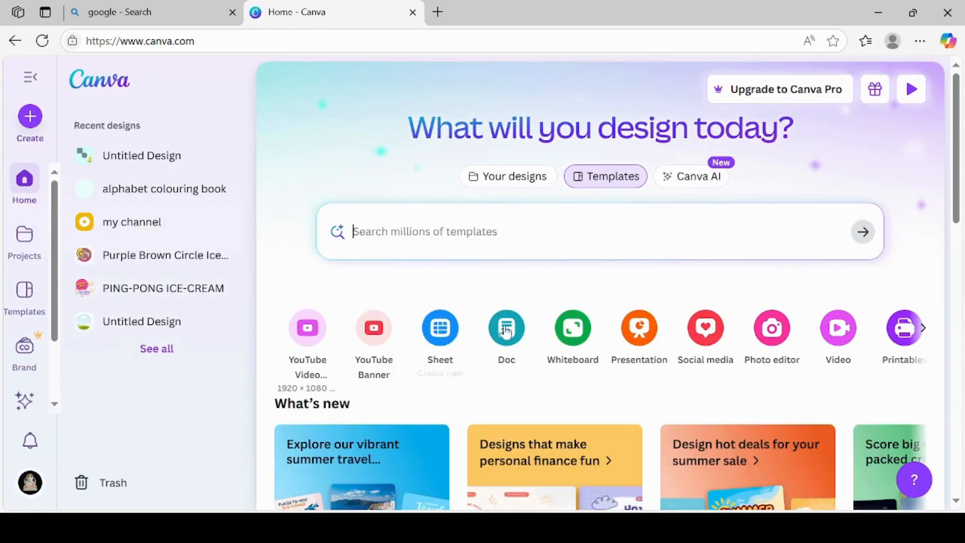
left_click(837, 341)
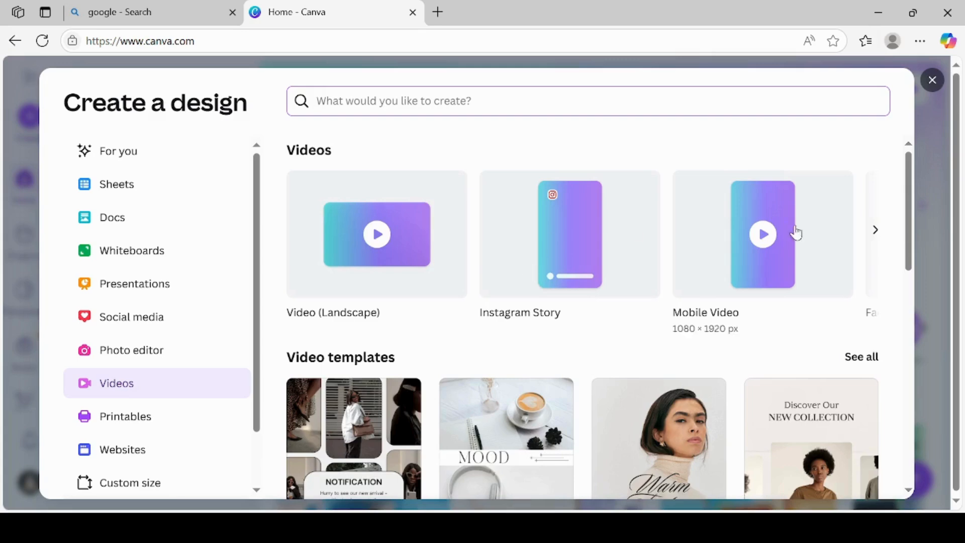
left_click(875, 233)
left_click(876, 233)
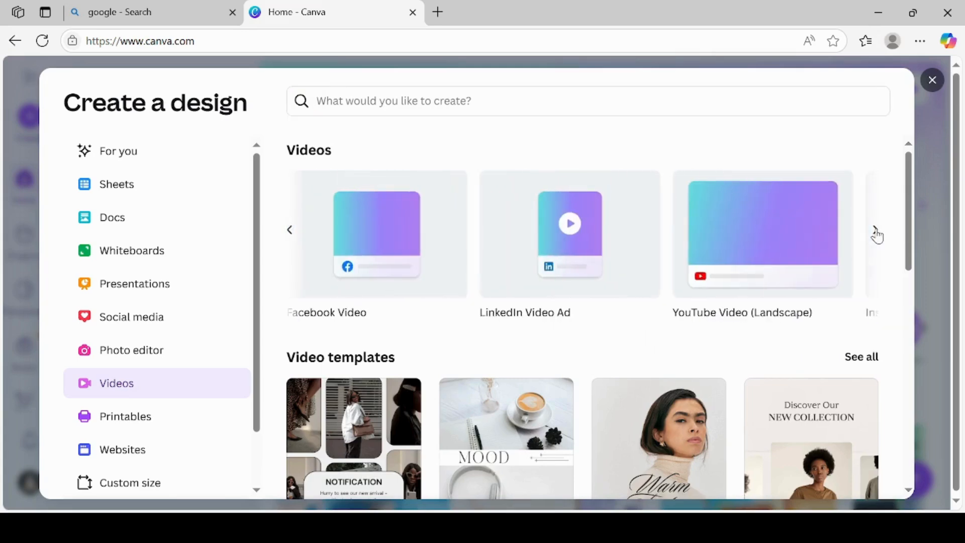
left_click(364, 221)
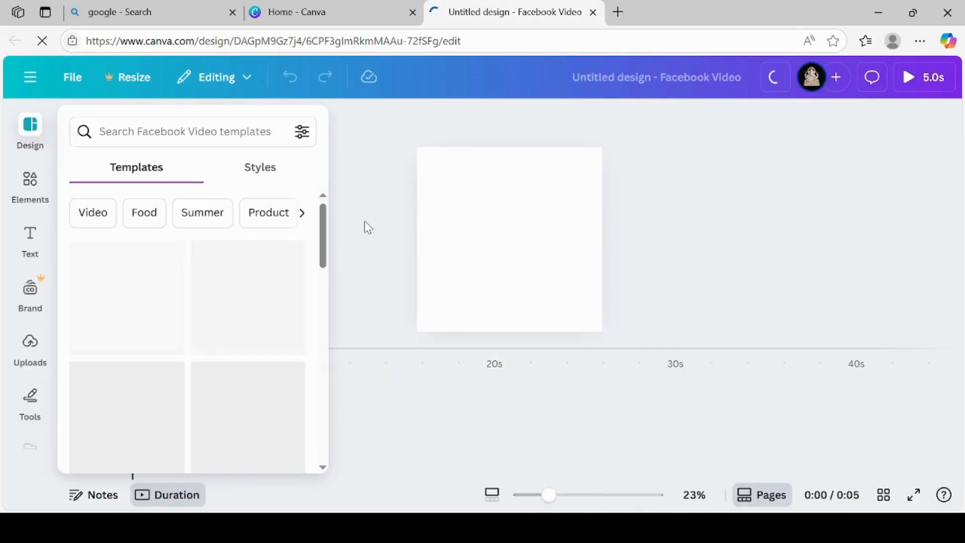
Search the Facebook Video templates for "pic of shoe" and open the elements library.
left_click(154, 139)
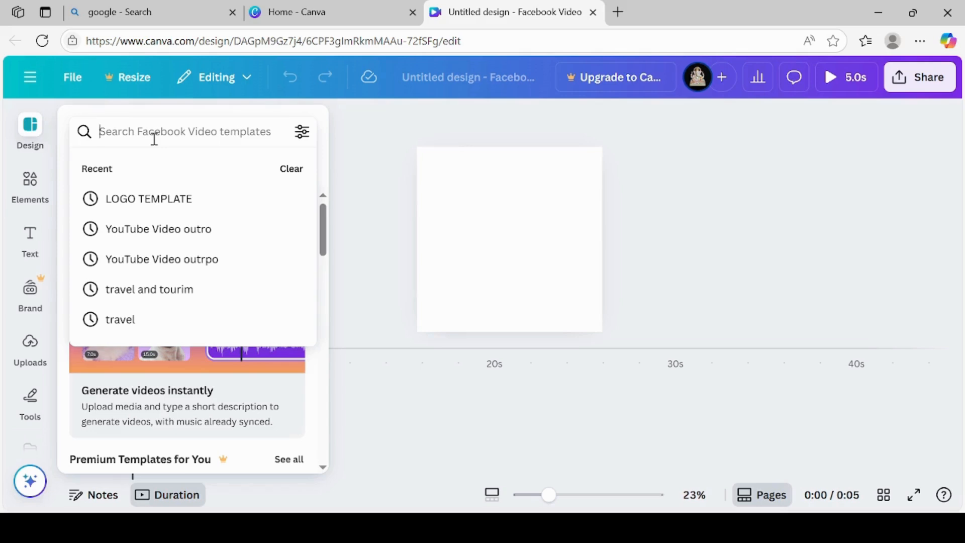
type("pic")
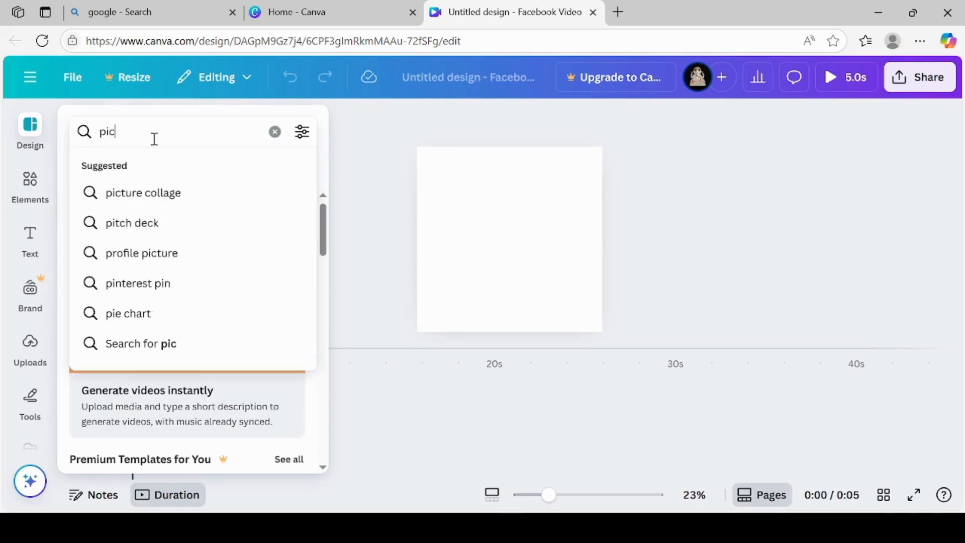
type(" of shoe")
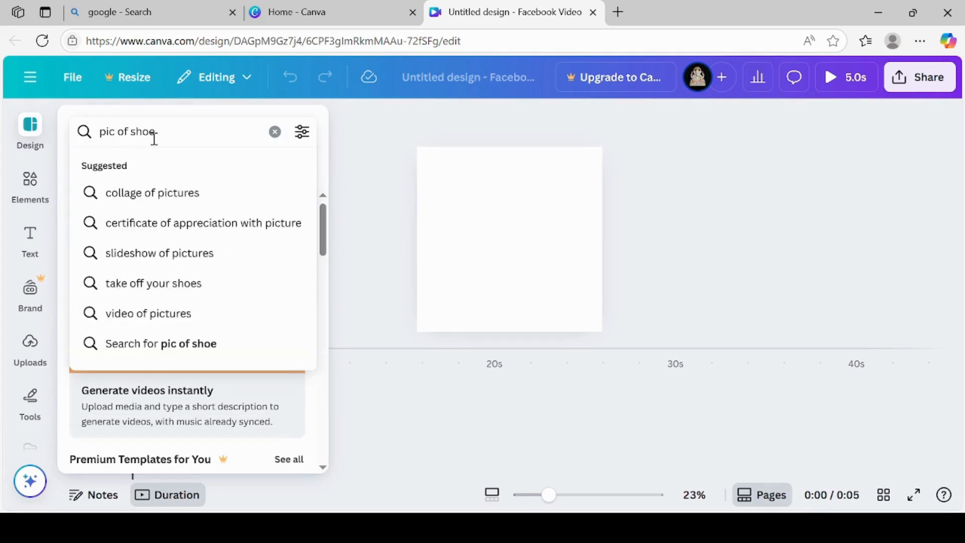
key("Return")
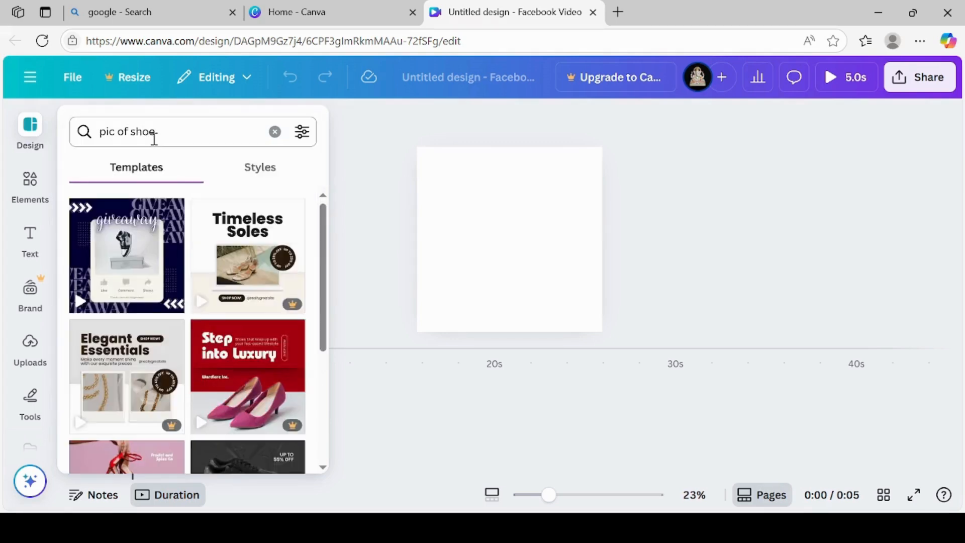
left_click(29, 176)
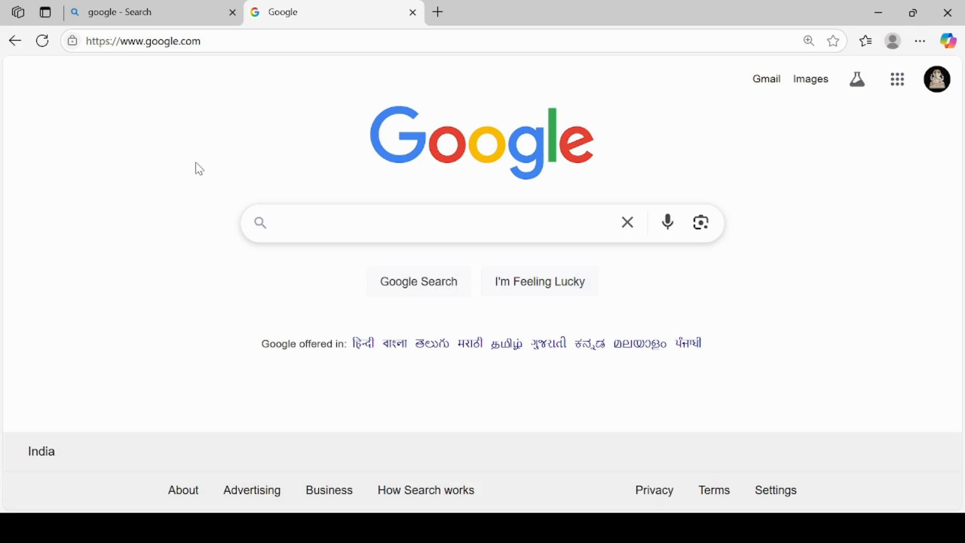
Search Google for "canva".
left_click(310, 222)
type("canva")
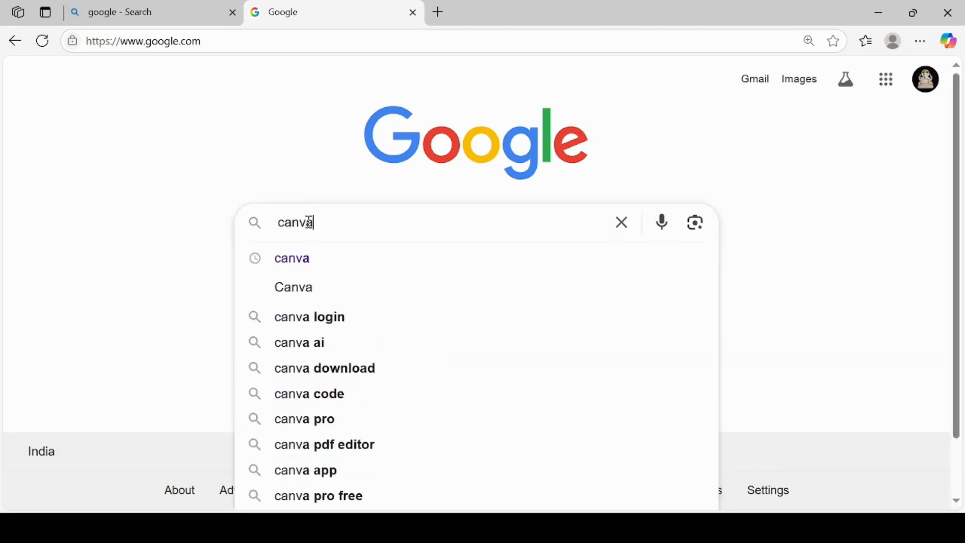
key("Return")
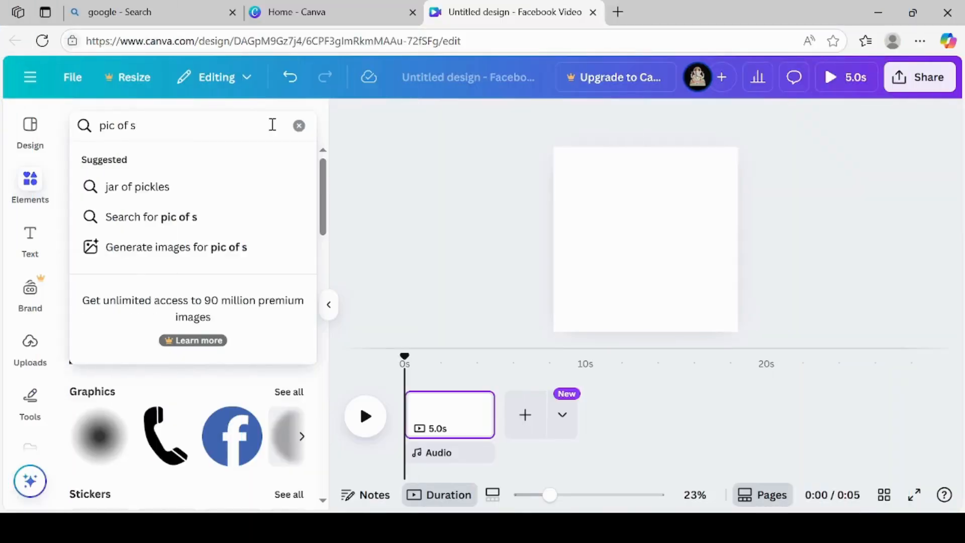
Search the elements for "pic of shoe", viewing the graphics and switching to the photo results.
type("hoe")
key("Return")
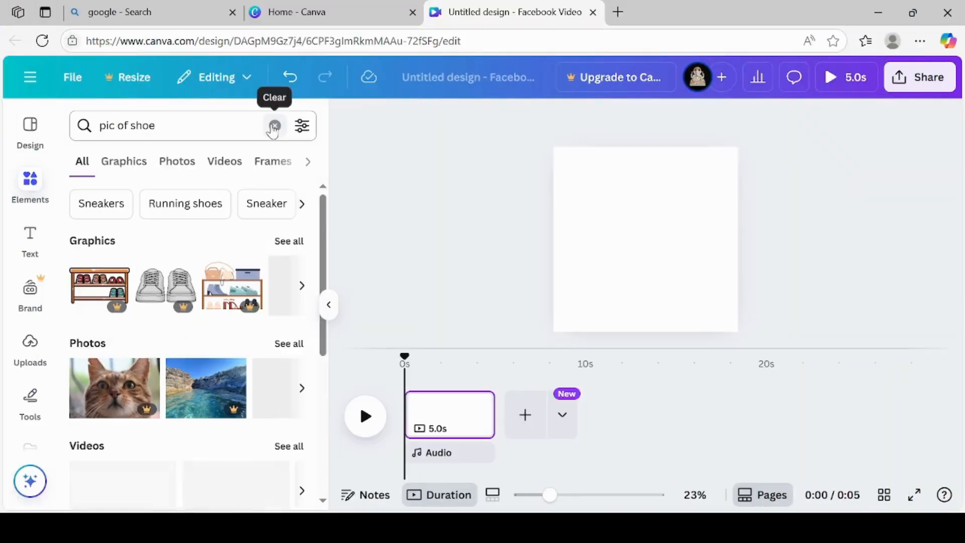
left_click(126, 165)
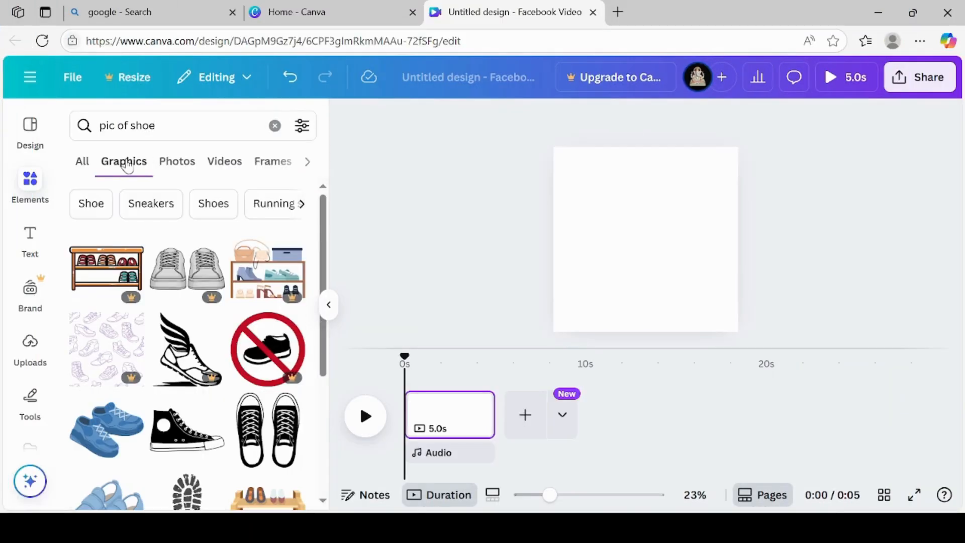
left_click(174, 160)
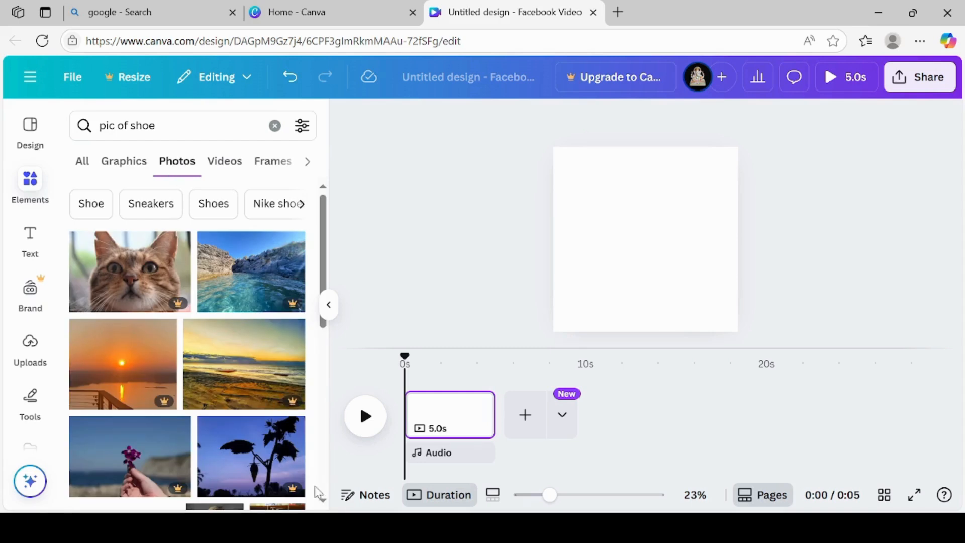
Browse the shoe photo results, switch to the related search Sneakers and look through its photos.
scroll(324, 504, "down", 7)
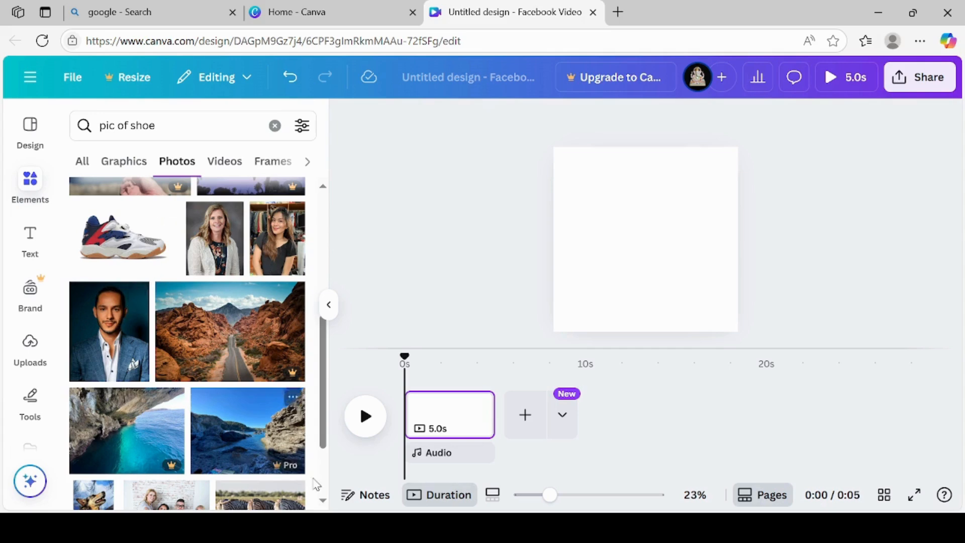
scroll(325, 504, "down", 10)
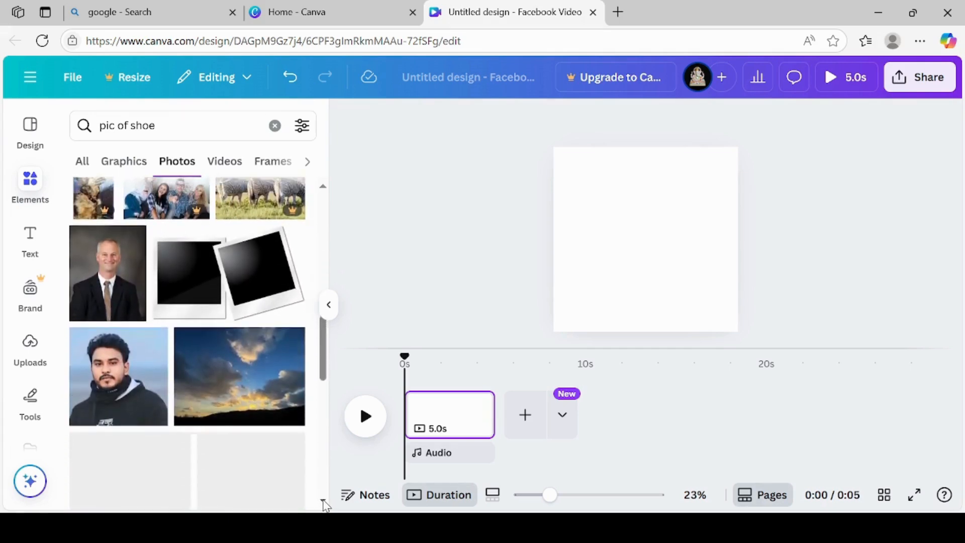
scroll(324, 504, "down", 6)
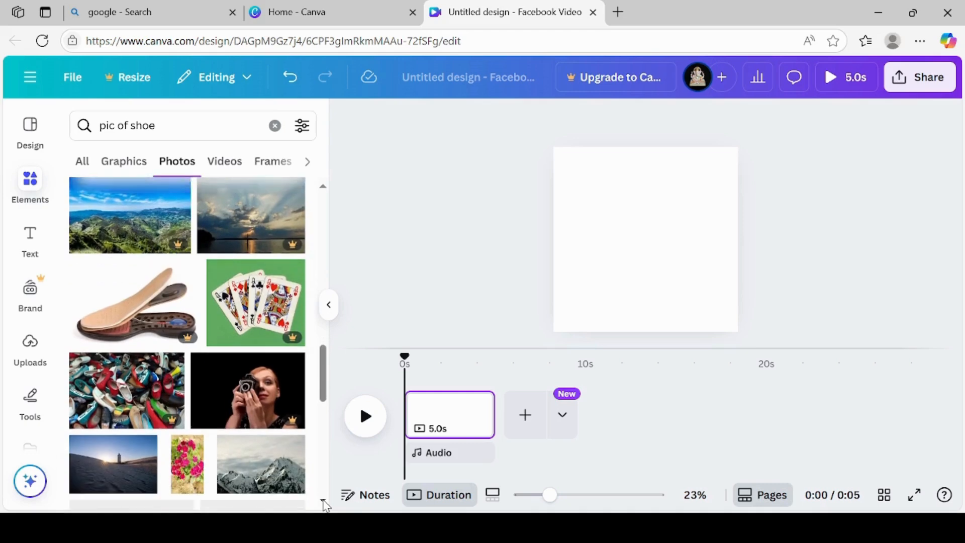
scroll(326, 506, "down", 6)
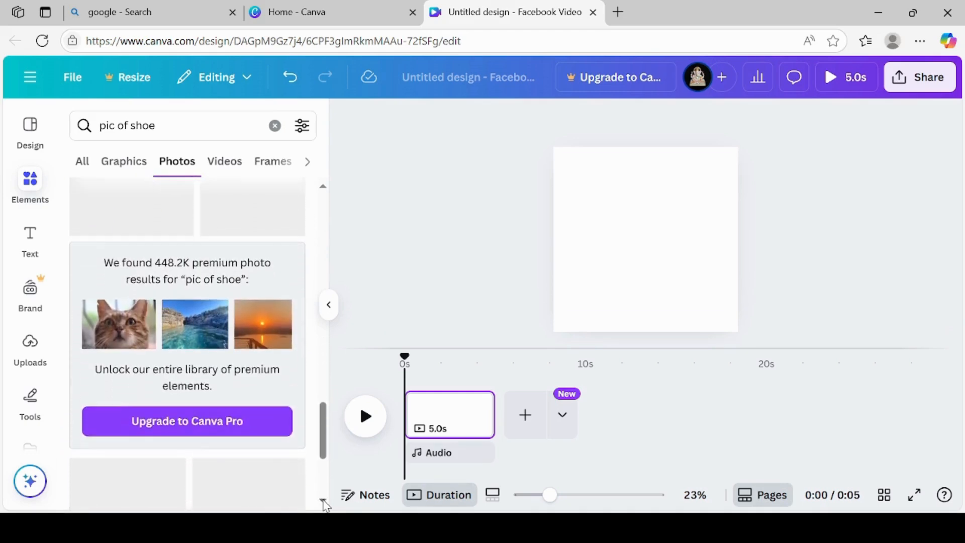
scroll(326, 505, "down", 4)
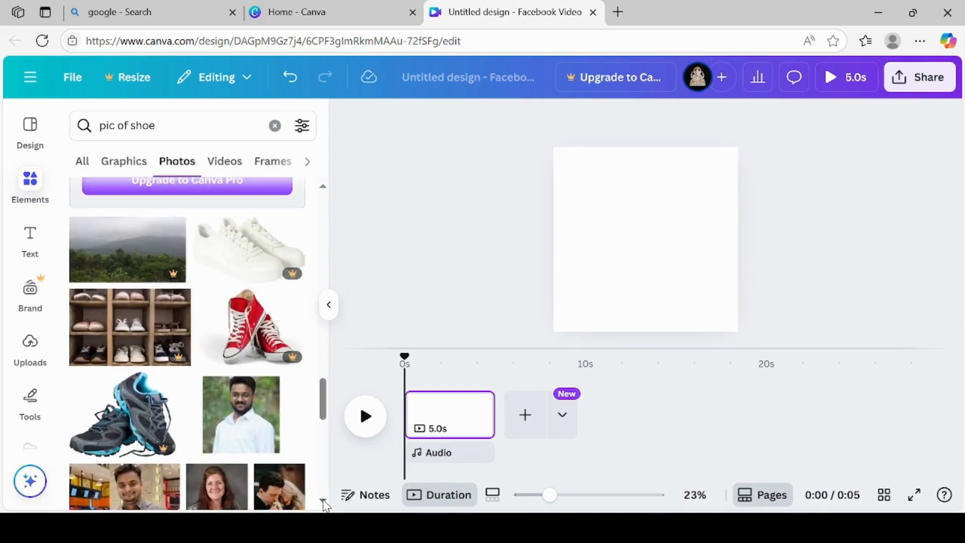
scroll(327, 505, "down", 4)
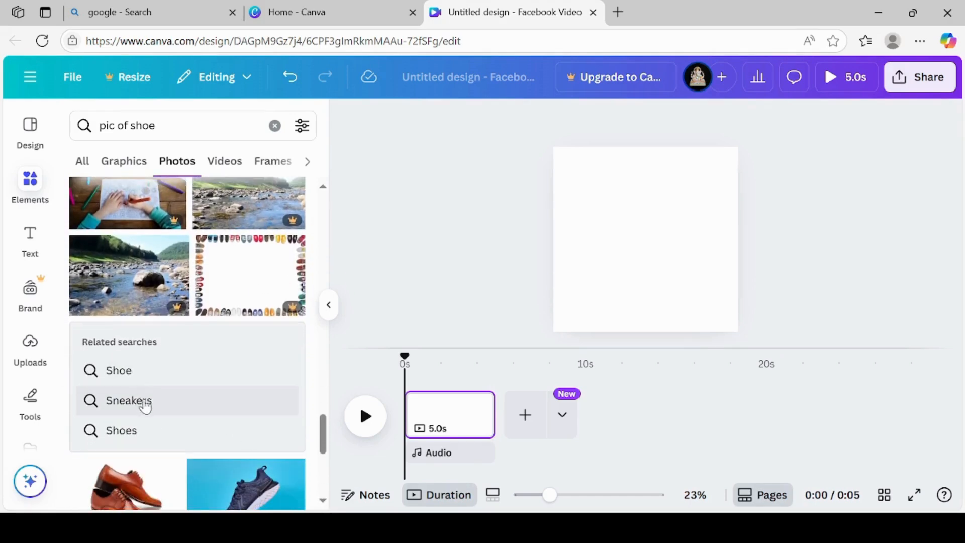
left_click(137, 413)
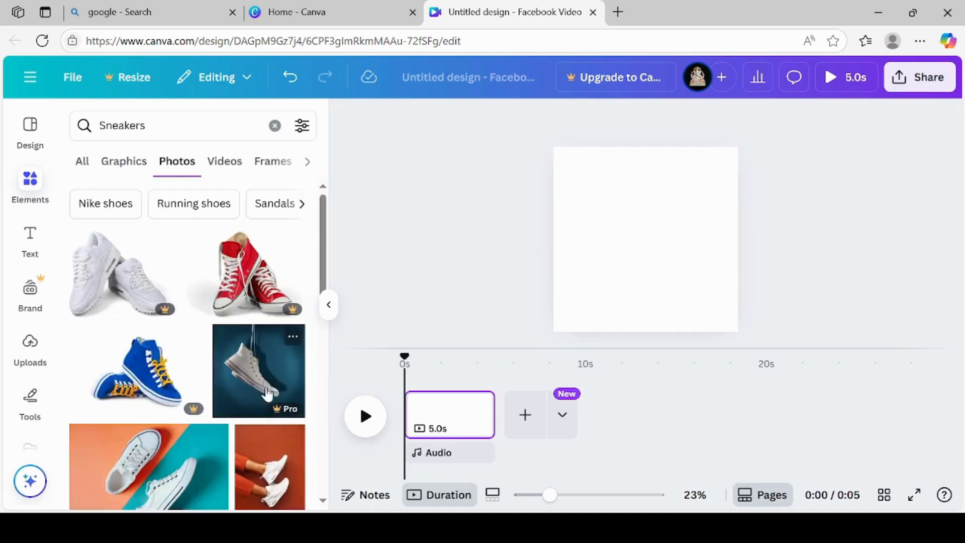
scroll(326, 503, "down", 4)
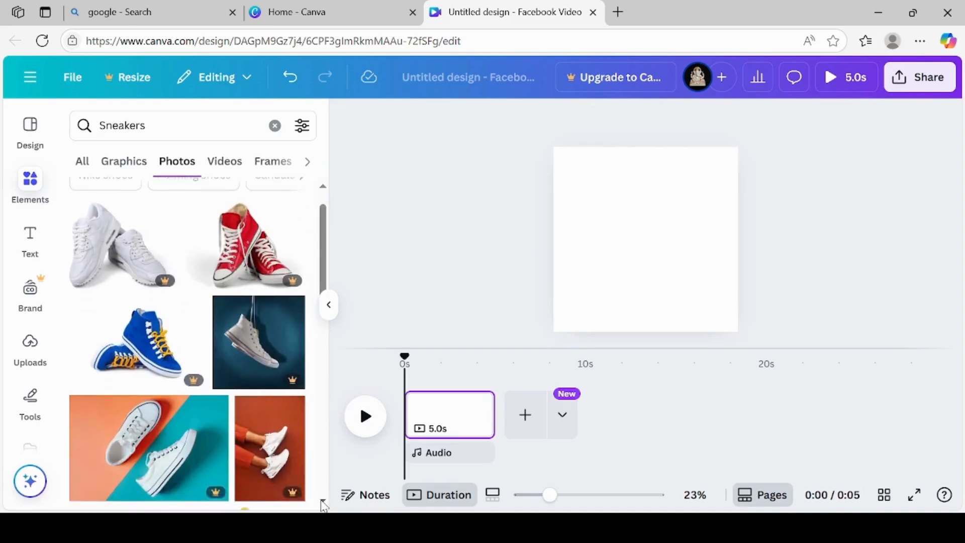
scroll(324, 505, "down", 1)
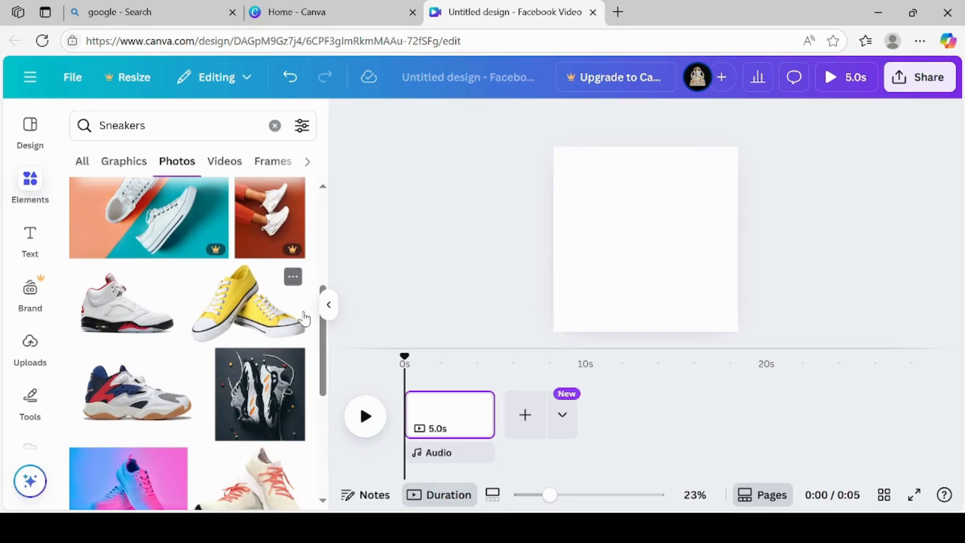
Clear the element search, search for "pic of shoe" and limit the results to photos.
left_click(274, 125)
type("pic of shoe")
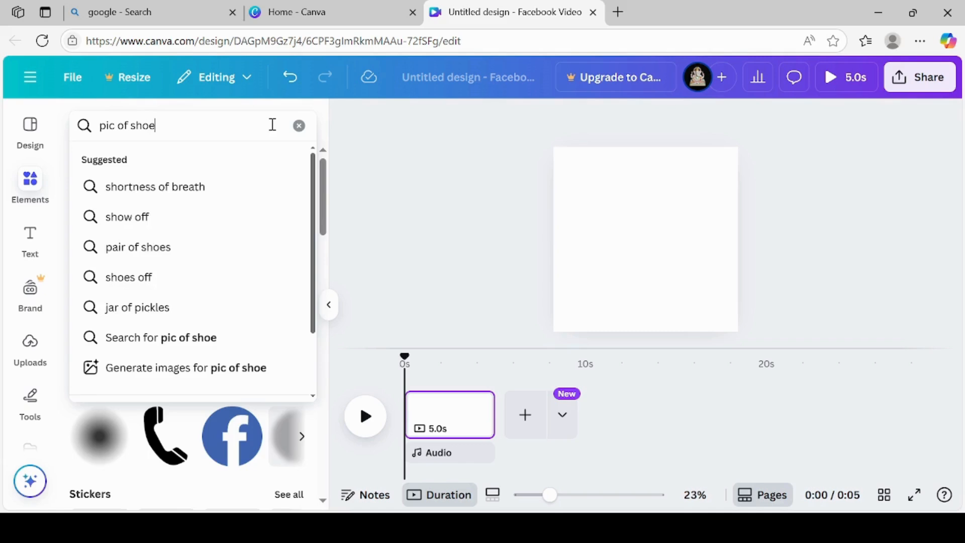
key("Return")
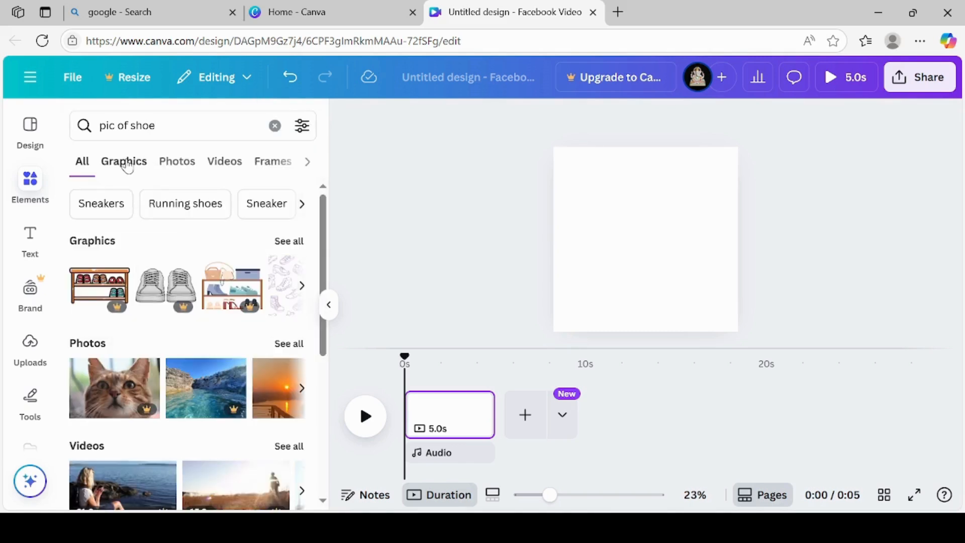
left_click(126, 163)
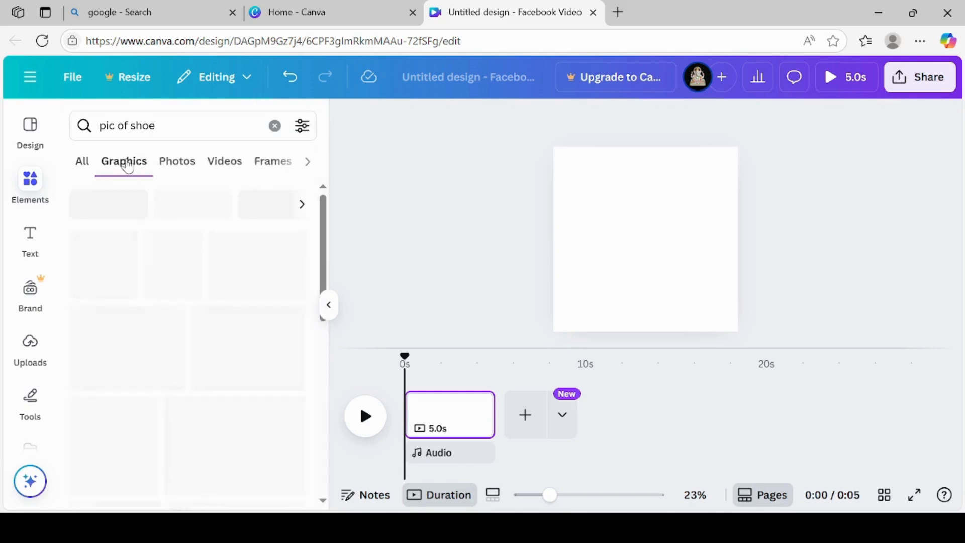
left_click(174, 159)
Add the photo of the yellow sneakers from the Sneakers photo results to the blank page.
left_click(253, 324)
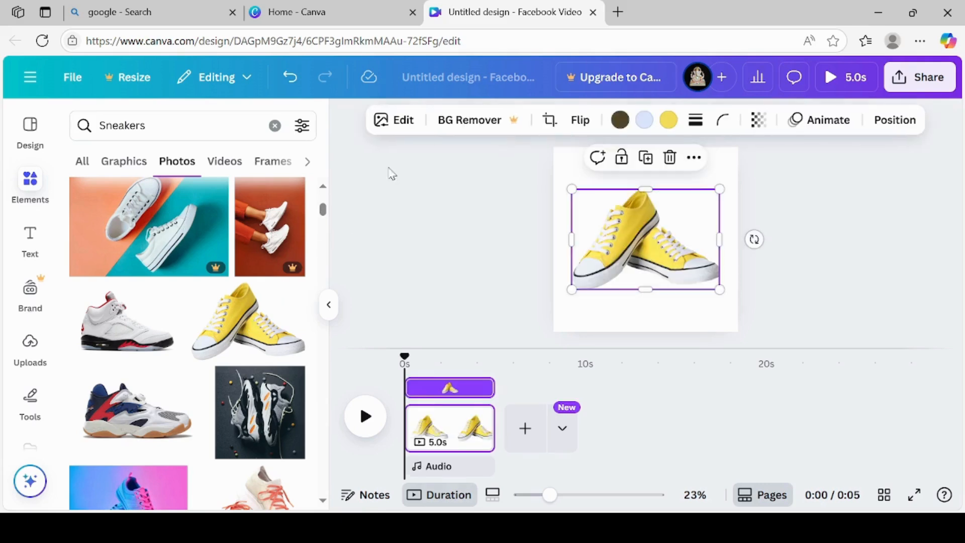
scroll(322, 196, "up", 3)
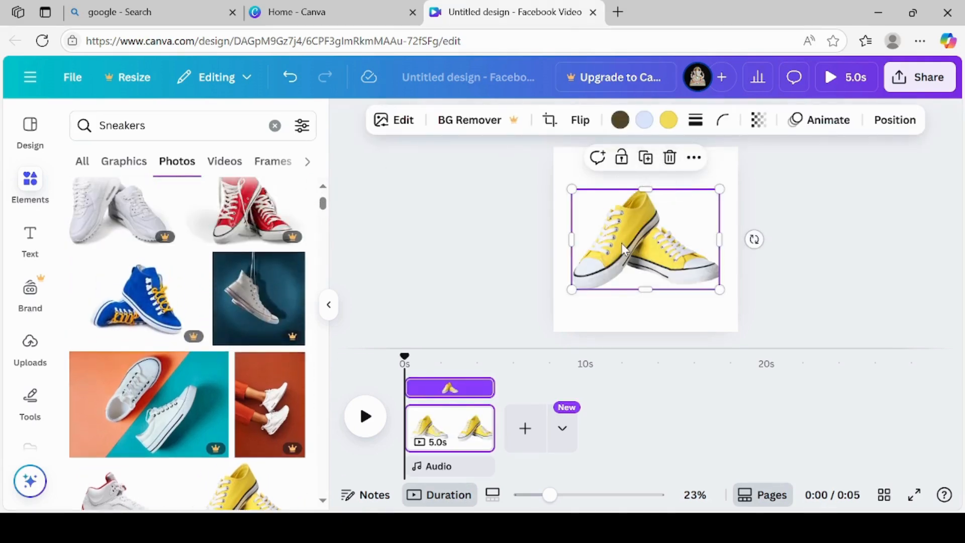
scroll(330, 191, "up", 2)
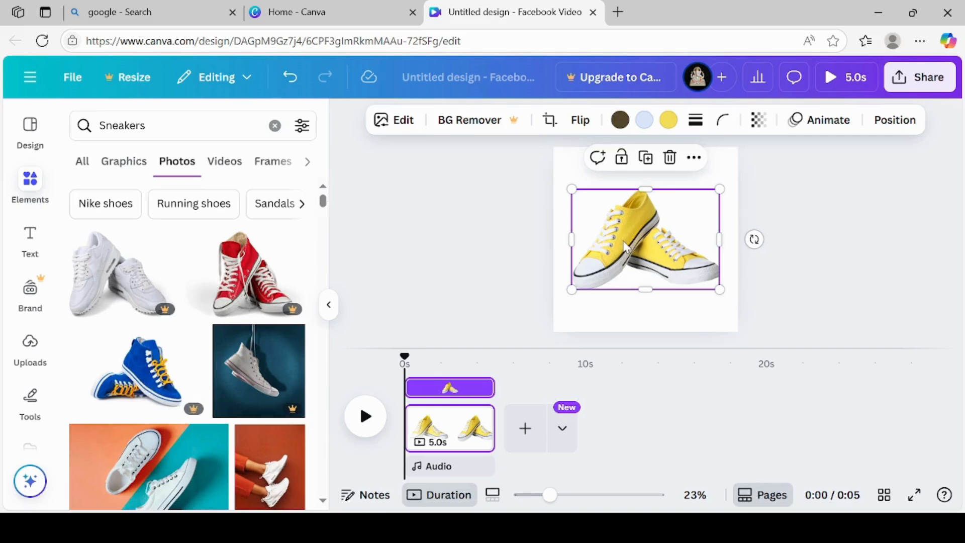
Change the yellow of the sneakers photo to cobalt blue (#004aad) from the default solid colors.
left_click(668, 123)
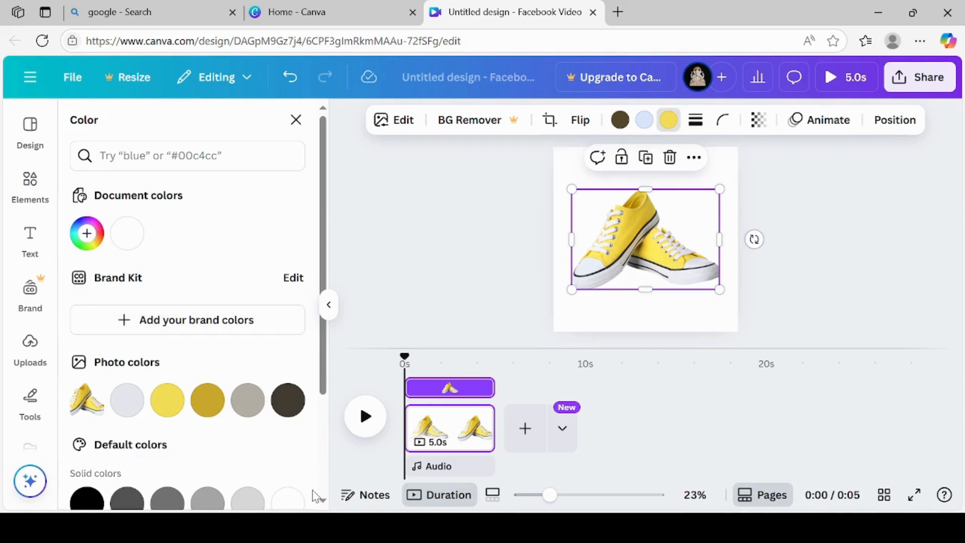
scroll(324, 505, "down", 3)
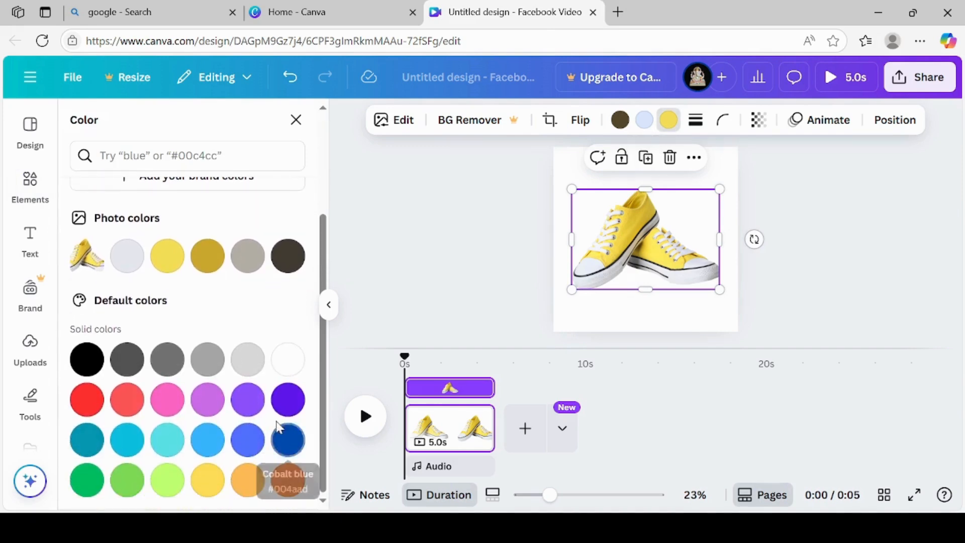
left_click(284, 440)
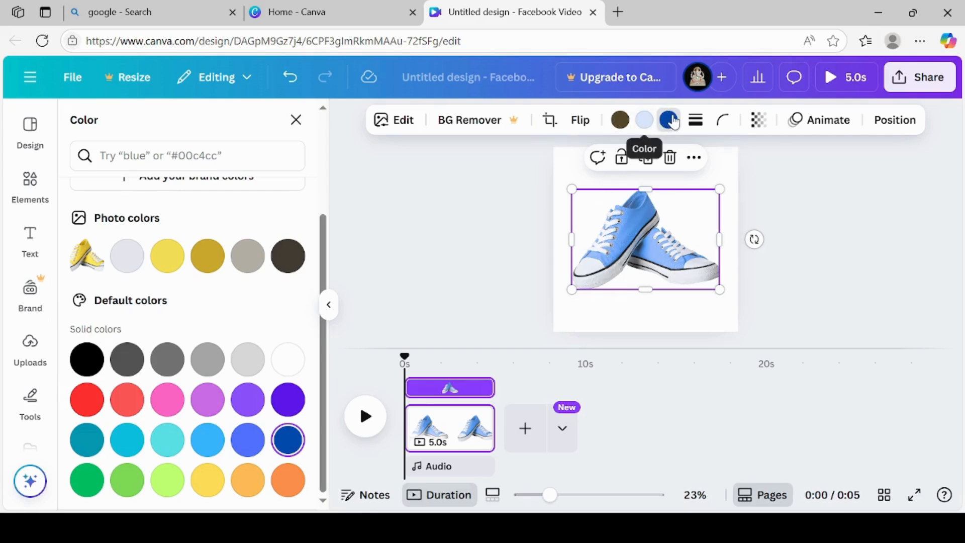
Change the pale blue color of the sneakers photo to the yellow from the default solid colors.
left_click(644, 131)
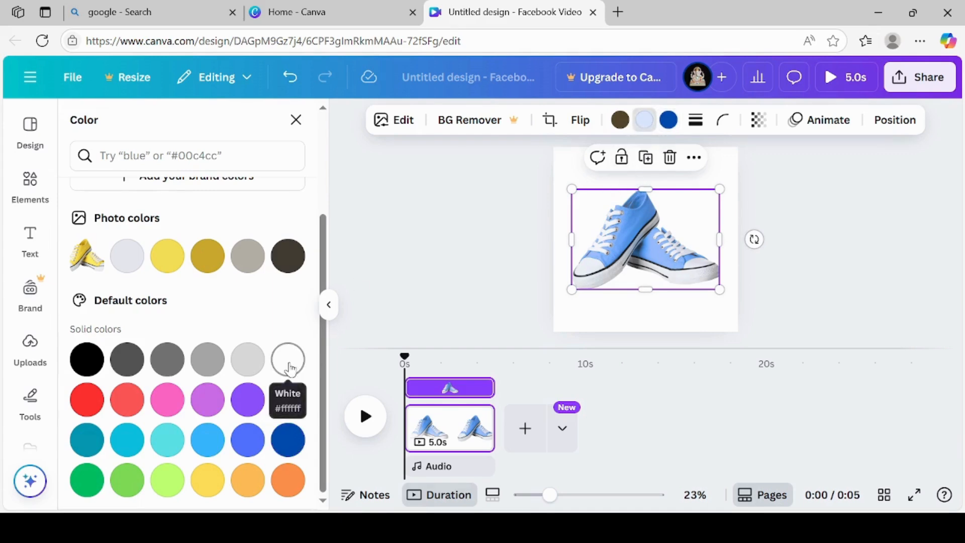
left_click(168, 261)
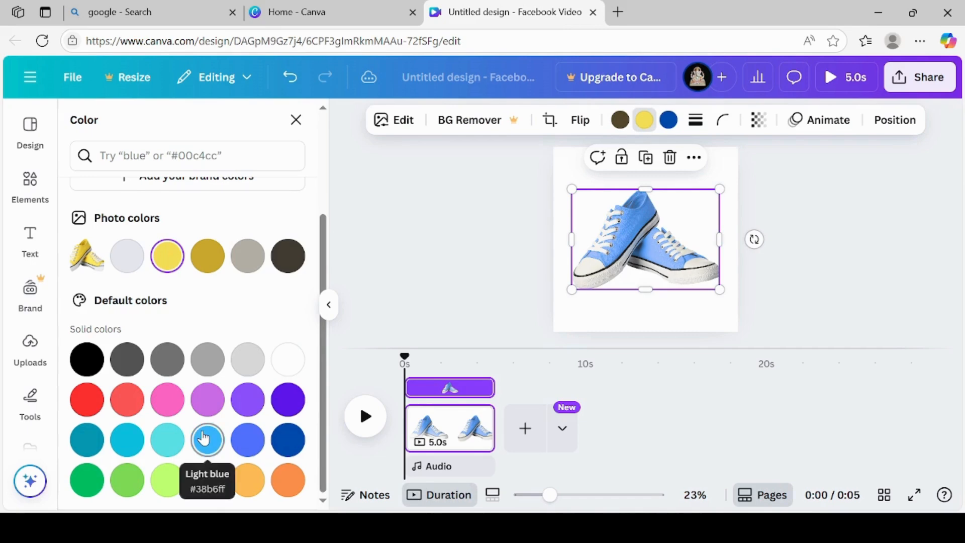
left_click(207, 481)
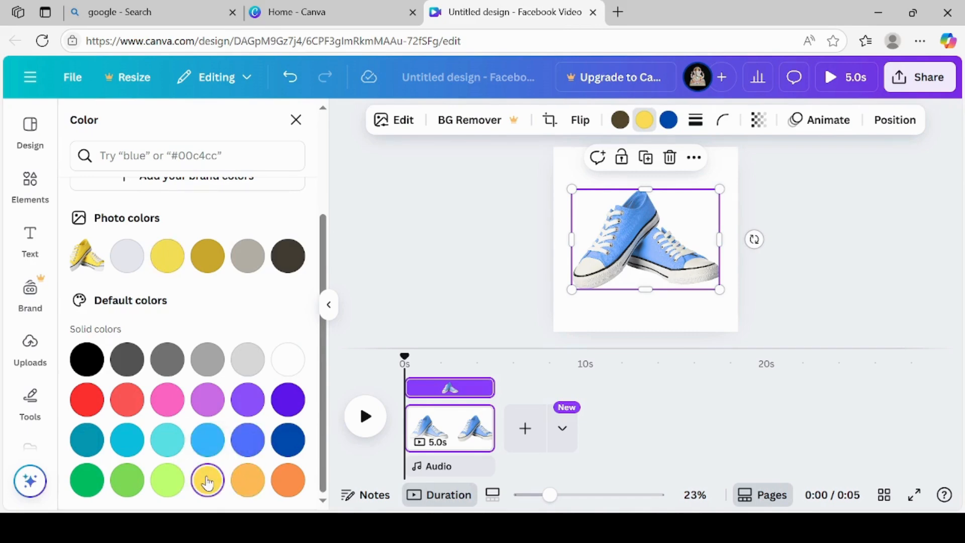
Add a circle shape over the sneakers photo and fill it with red from the default solid colors.
left_click(645, 119)
left_click(787, 222)
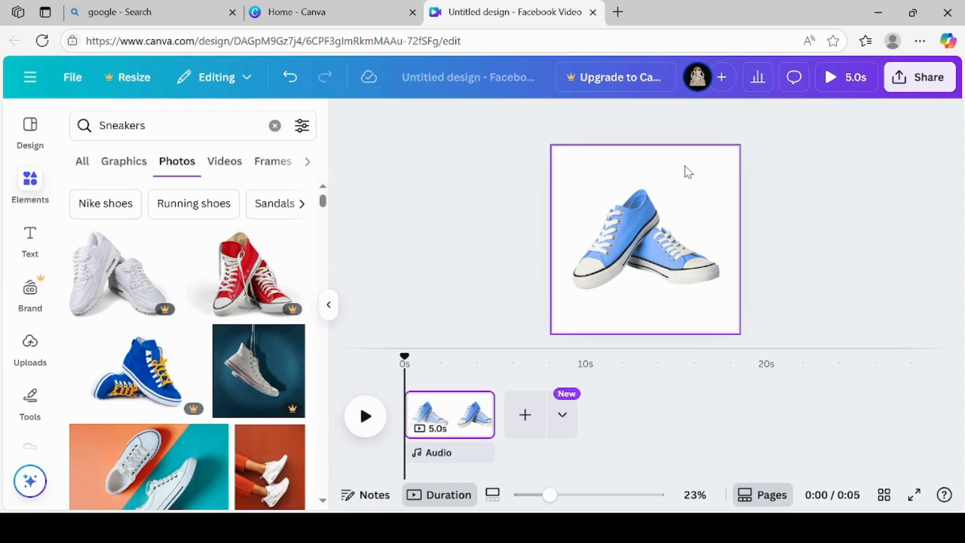
key("c")
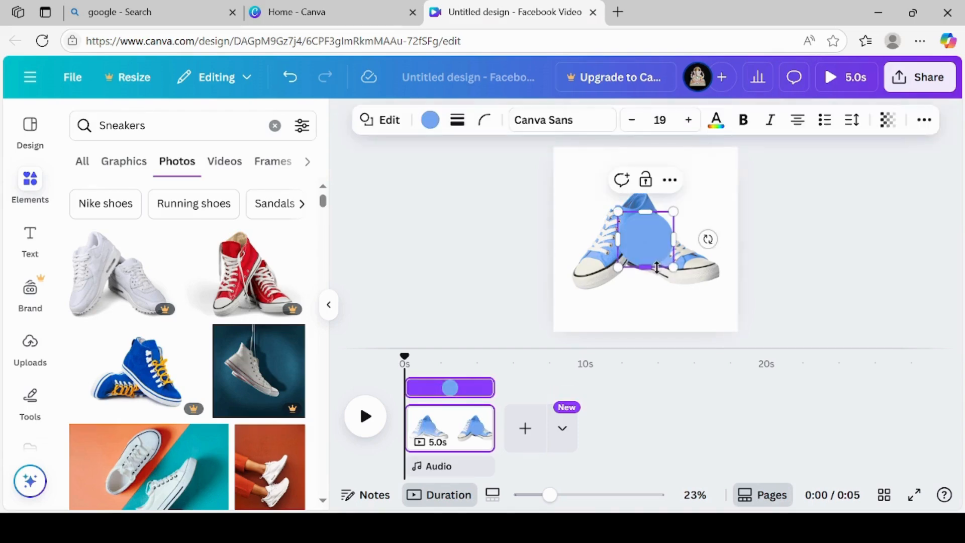
left_click(429, 122)
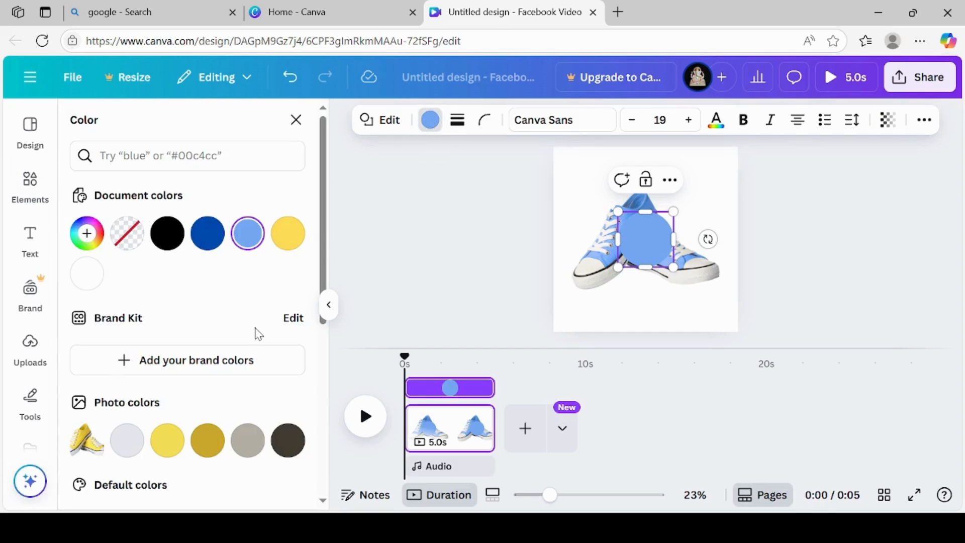
scroll(324, 505, "down", 4)
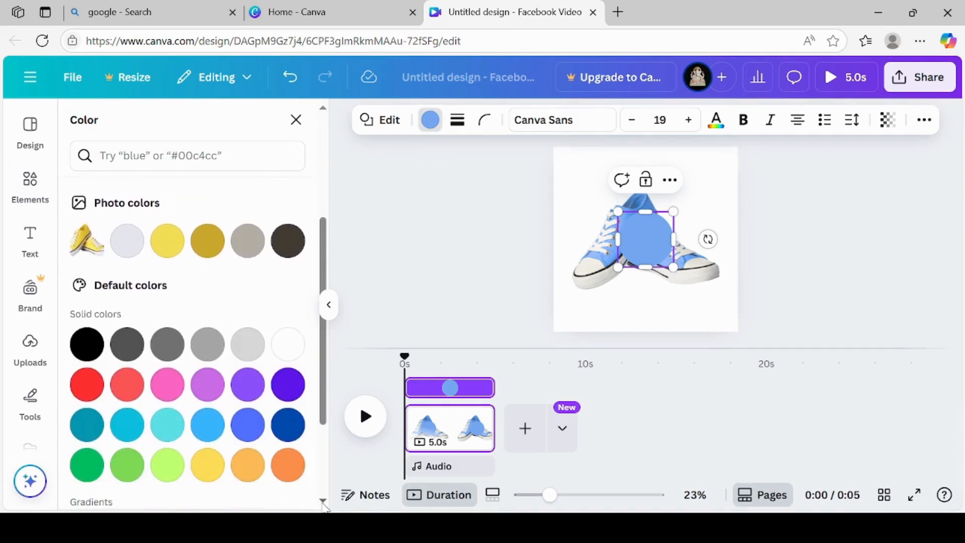
left_click(86, 391)
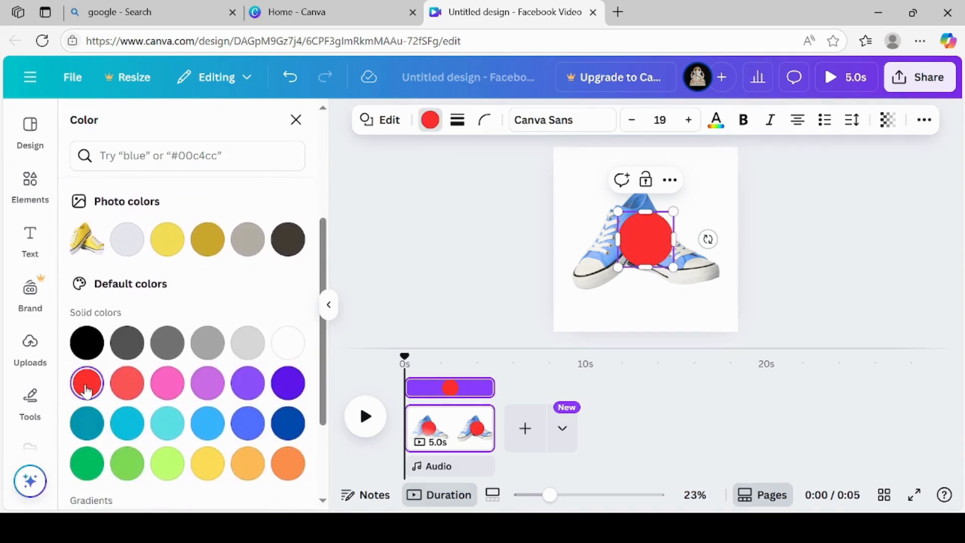
Duplicate the red circle and fill only the copy with cobalt blue from the default solid colors.
left_click(701, 213)
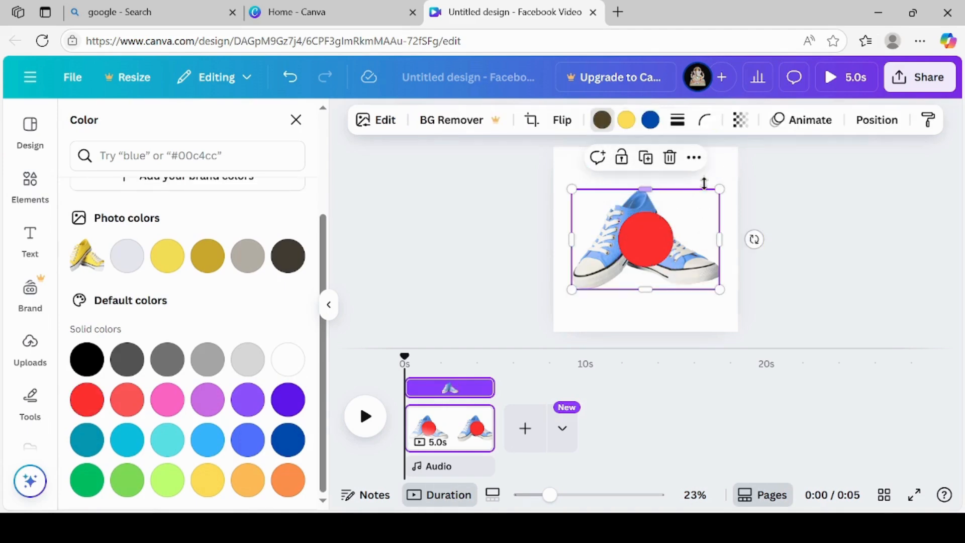
left_click(653, 237)
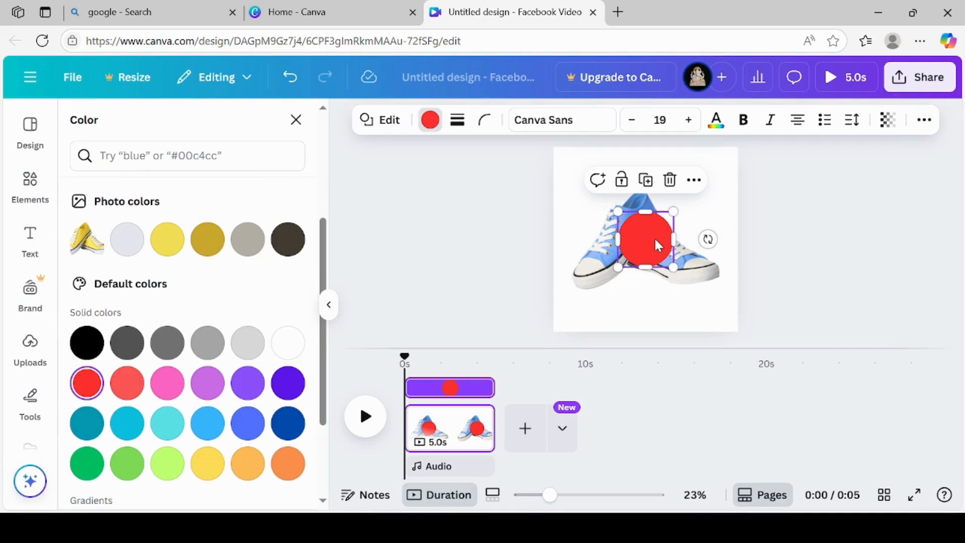
left_click(648, 181)
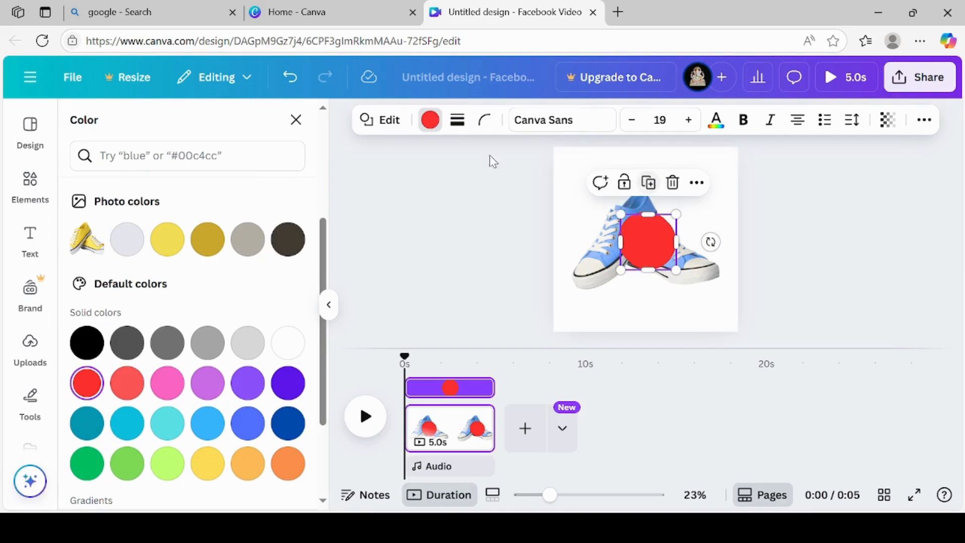
left_click(430, 119)
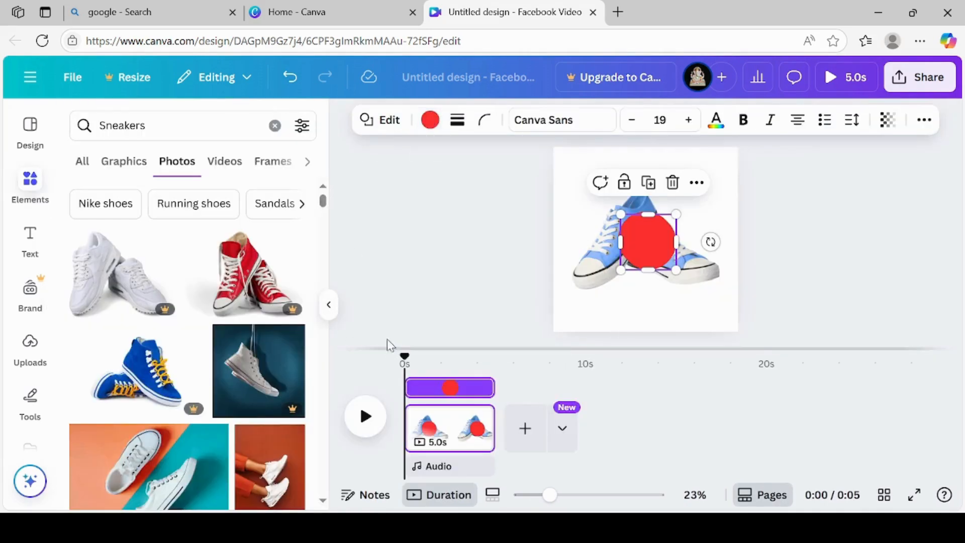
left_click(431, 122)
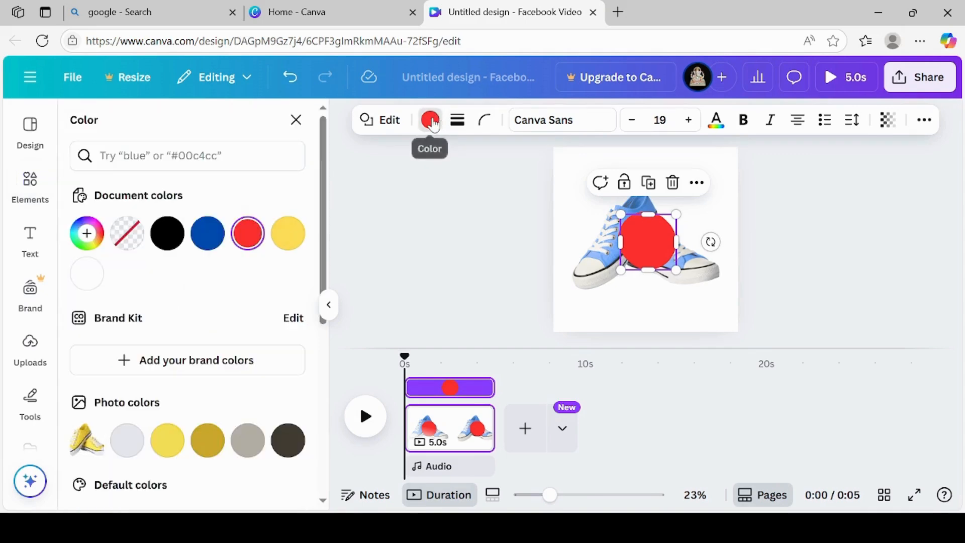
scroll(323, 502, "down", 5)
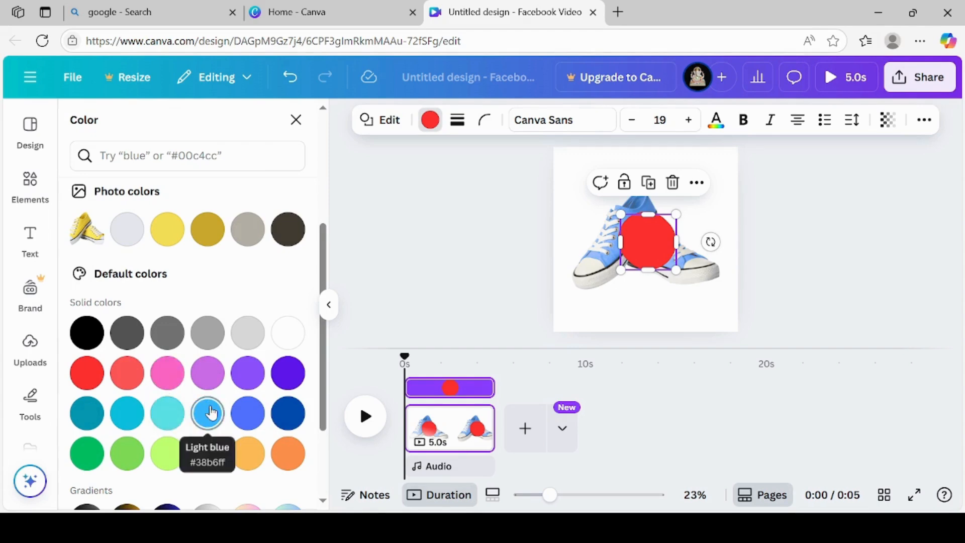
left_click(278, 427)
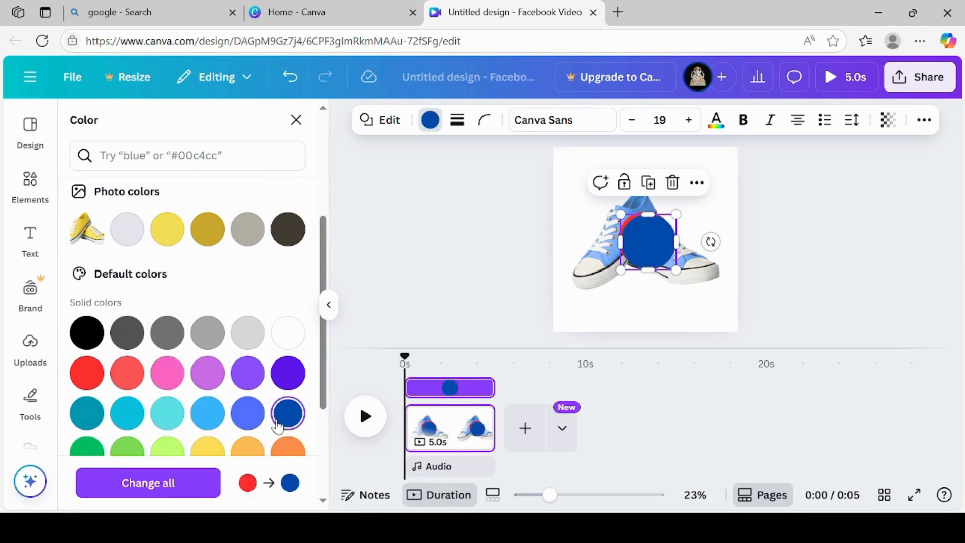
left_click(163, 494)
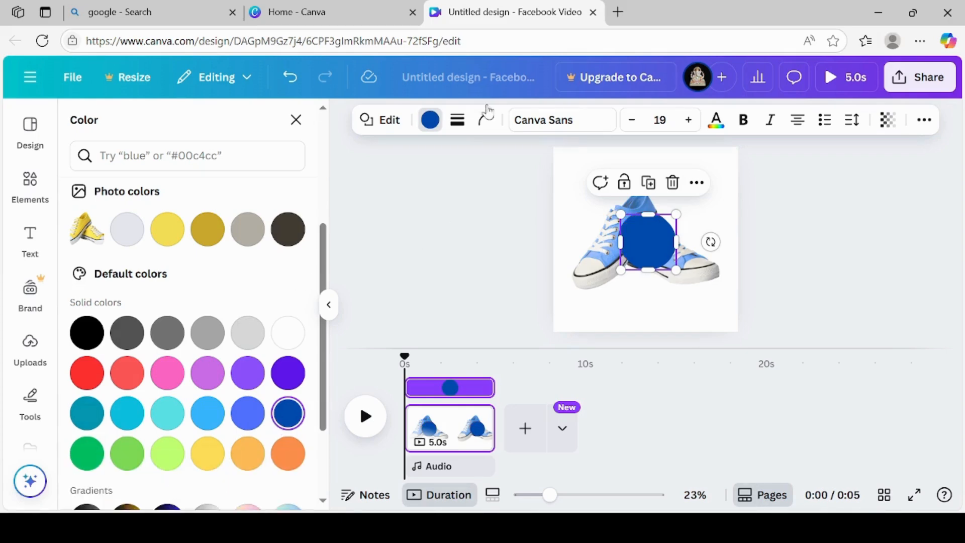
left_click(292, 79)
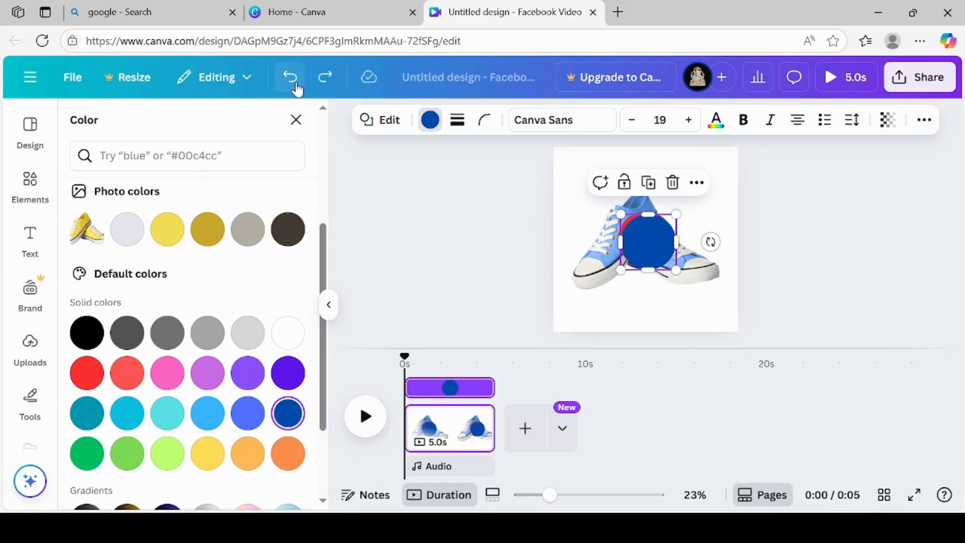
Duplicate the blue circle and fill the copy with the pale gray from the photo colors.
left_click(649, 190)
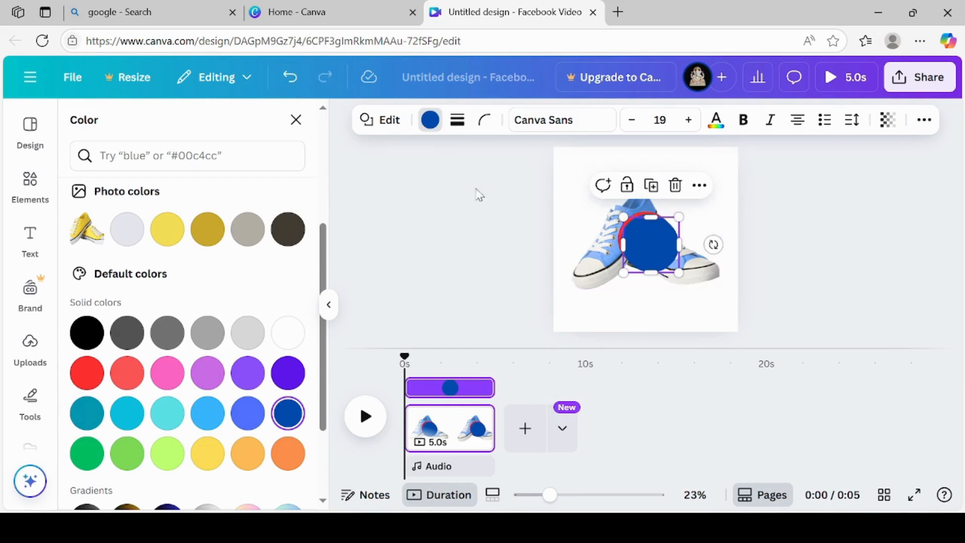
left_click(431, 126)
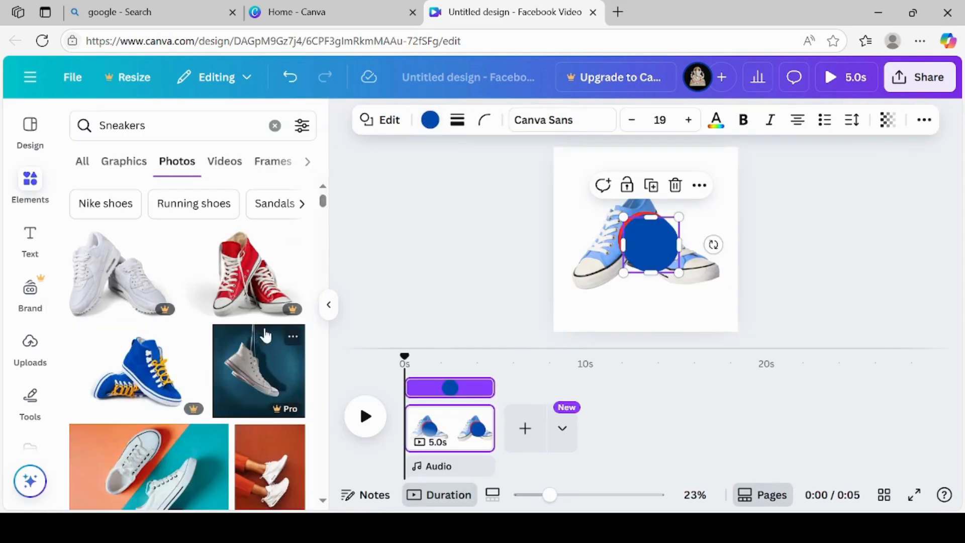
left_click(433, 128)
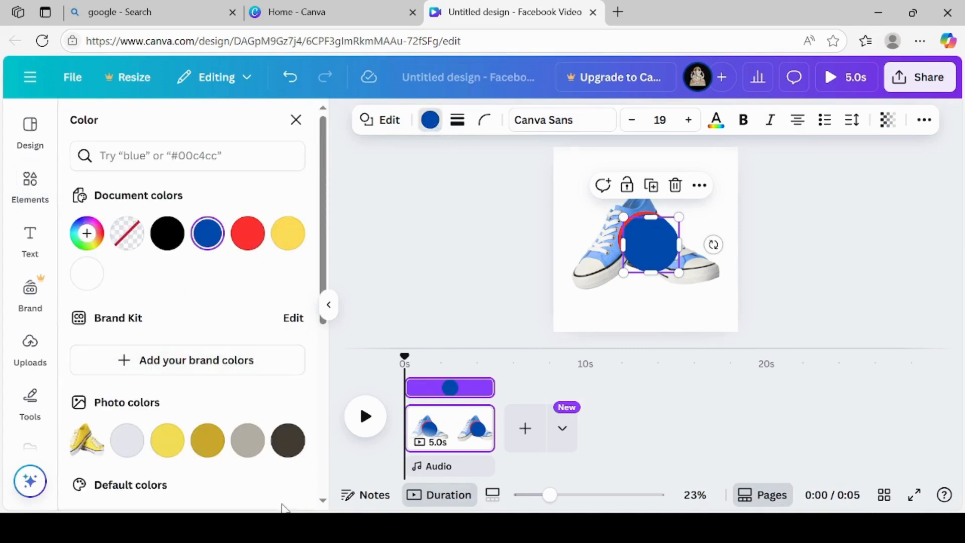
left_click(128, 440)
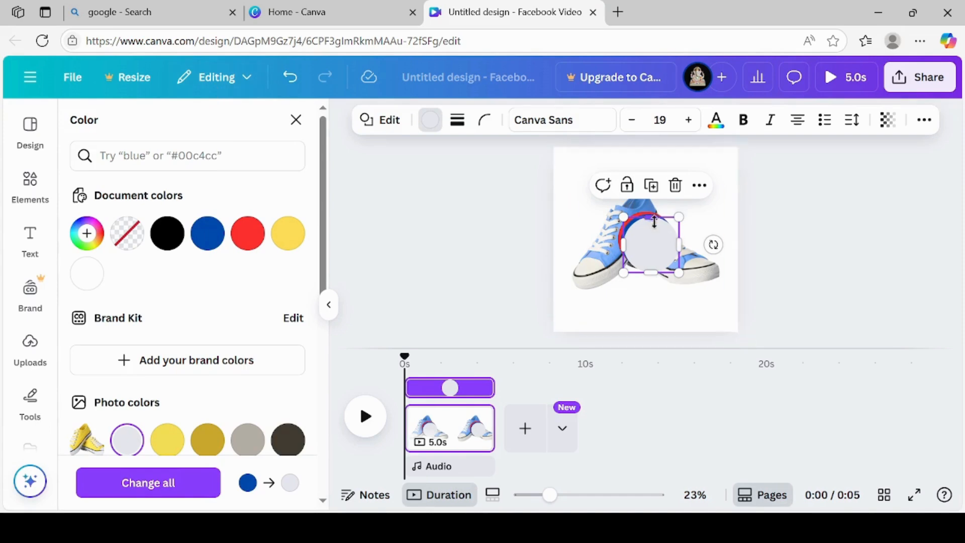
Move the pale gray circle to the page's upper right and the blue circle to its lower left.
left_click_drag(653, 247, 695, 194)
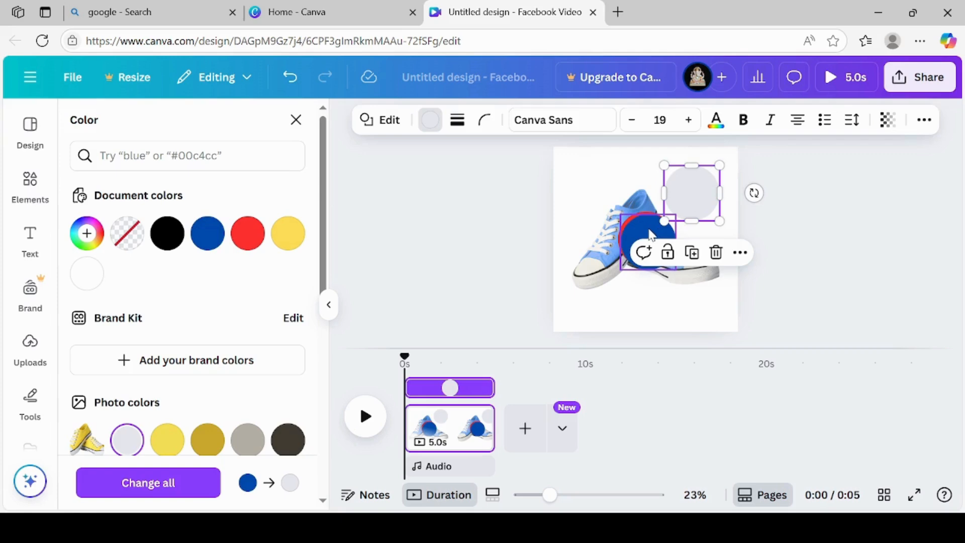
left_click_drag(652, 235, 608, 271)
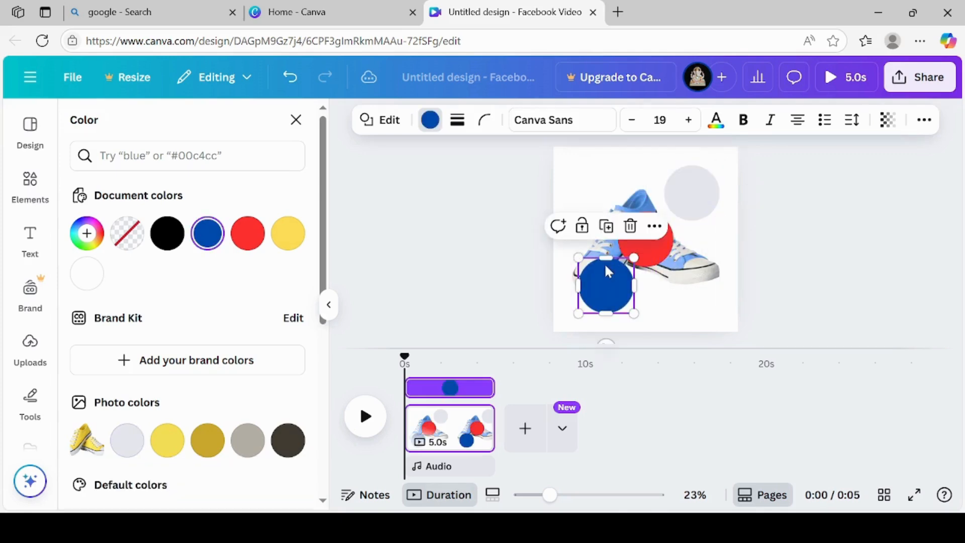
left_click(654, 227)
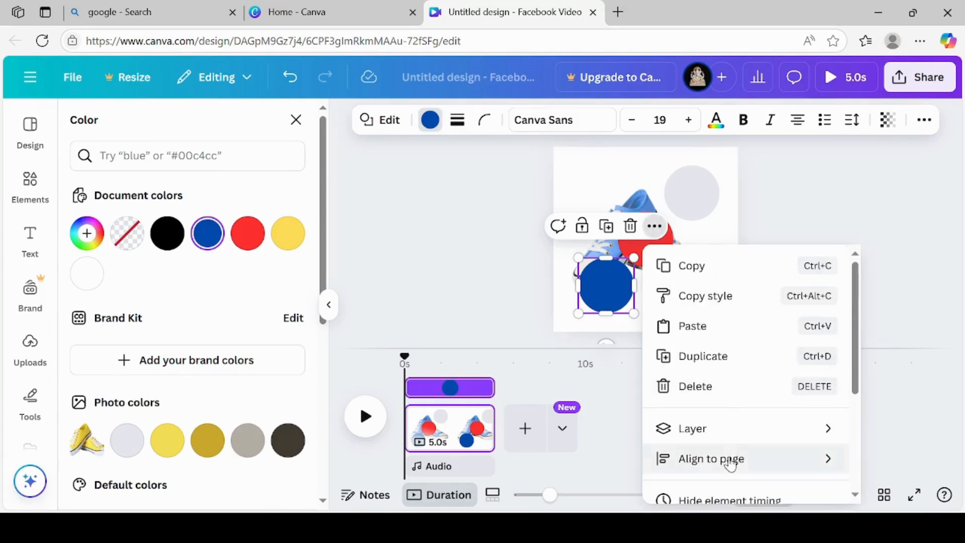
mouse_move(729, 438)
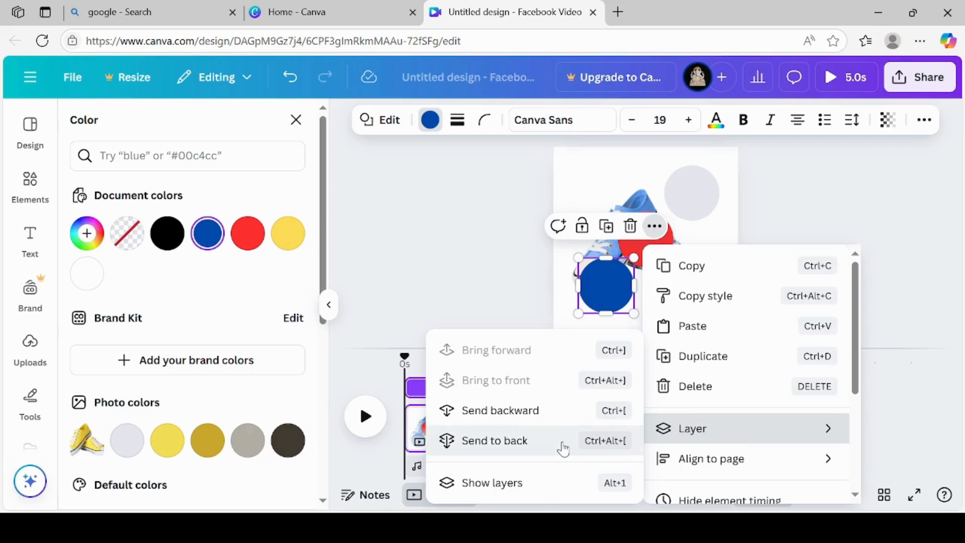
left_click(452, 239)
left_click(490, 245)
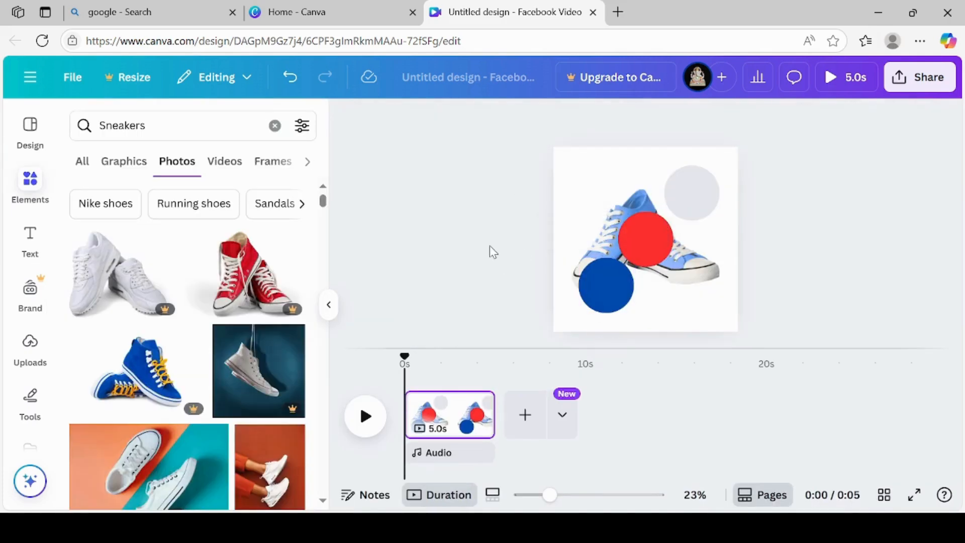
Move the red circle to the top of the page's layer order, above the pale gray circle.
left_click(686, 314)
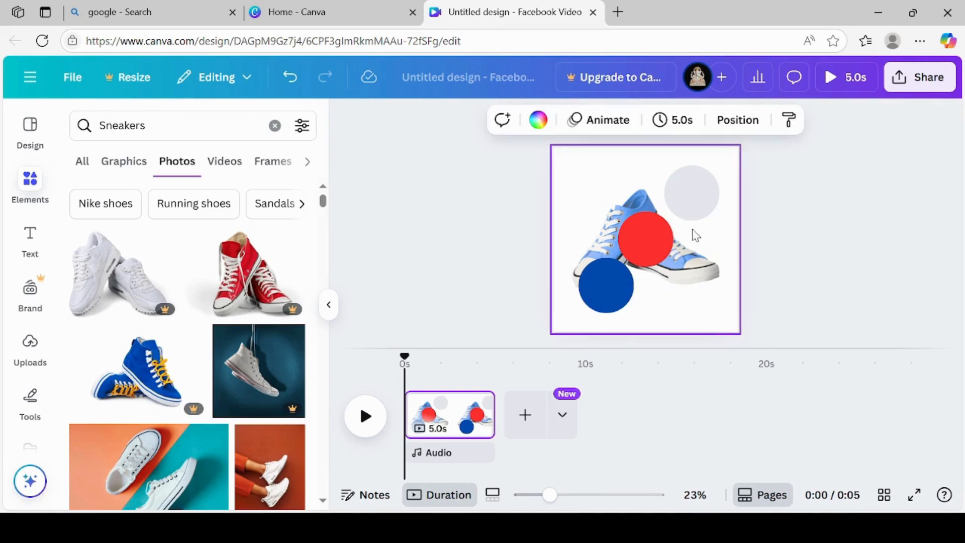
left_click(739, 123)
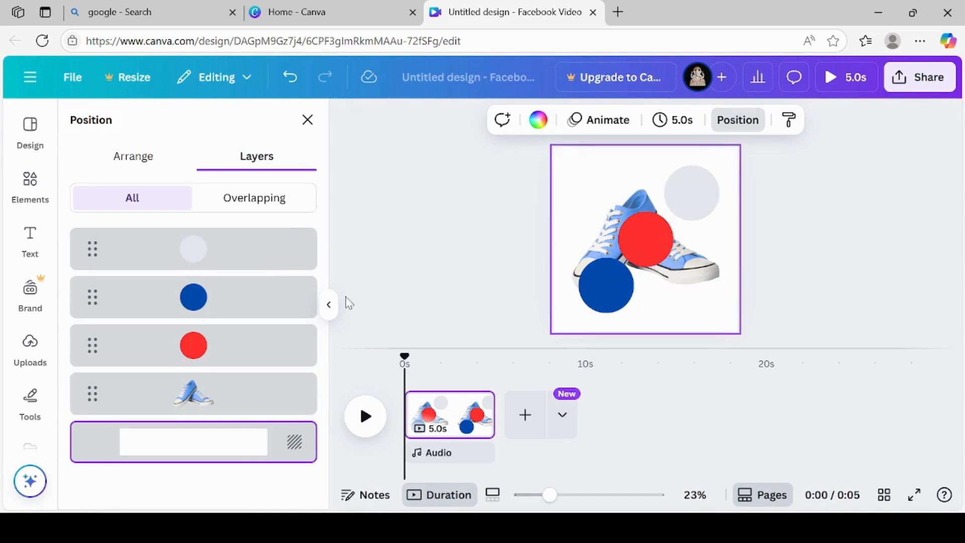
left_click_drag(212, 357, 210, 209)
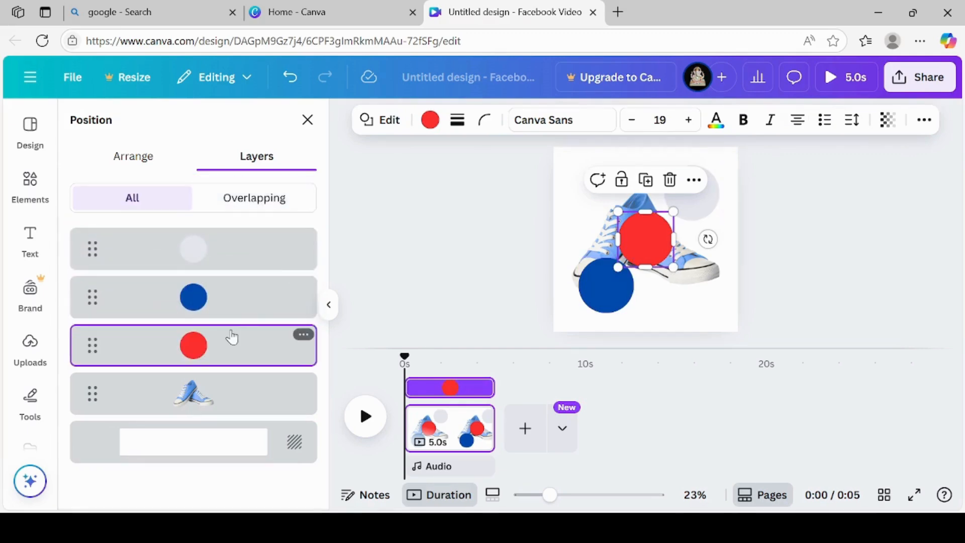
left_click_drag(230, 338, 225, 236)
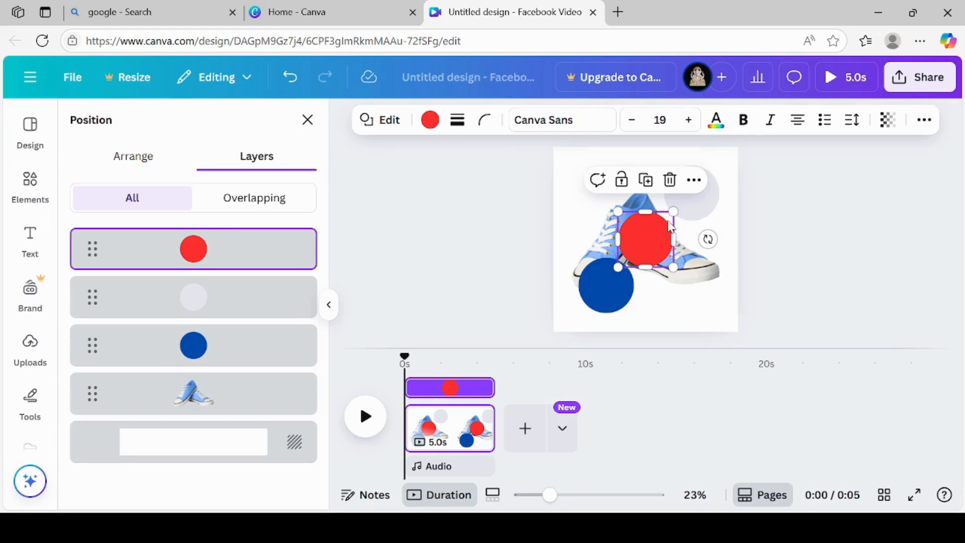
Enlarge the red circle so it covers most of the sneakers and shift it toward the page's upper middle.
left_click_drag(674, 210, 713, 171)
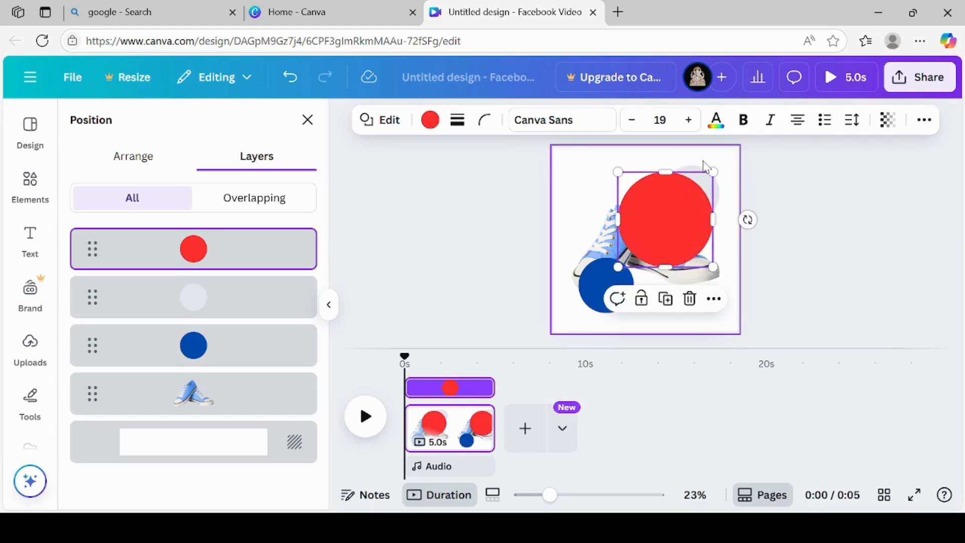
left_click_drag(599, 293, 568, 317)
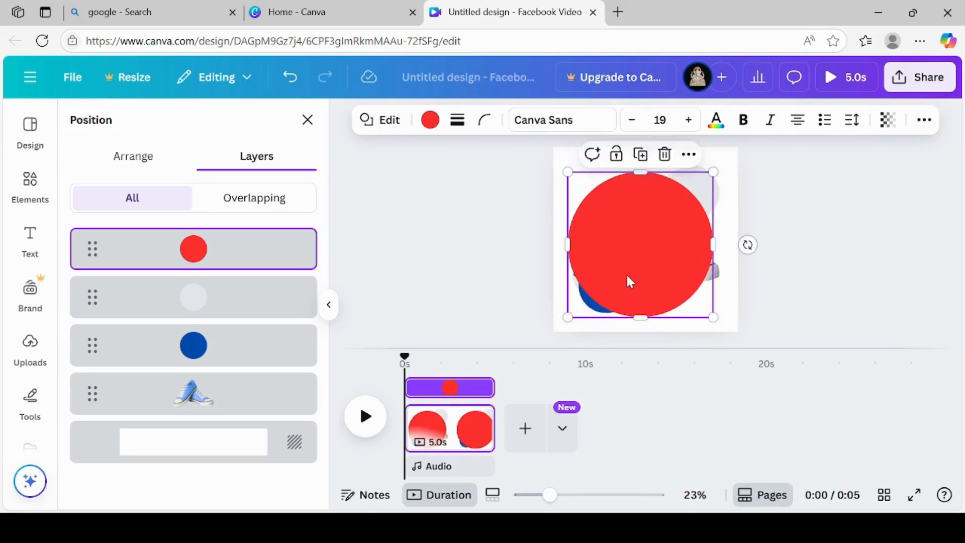
left_click_drag(630, 261, 636, 251)
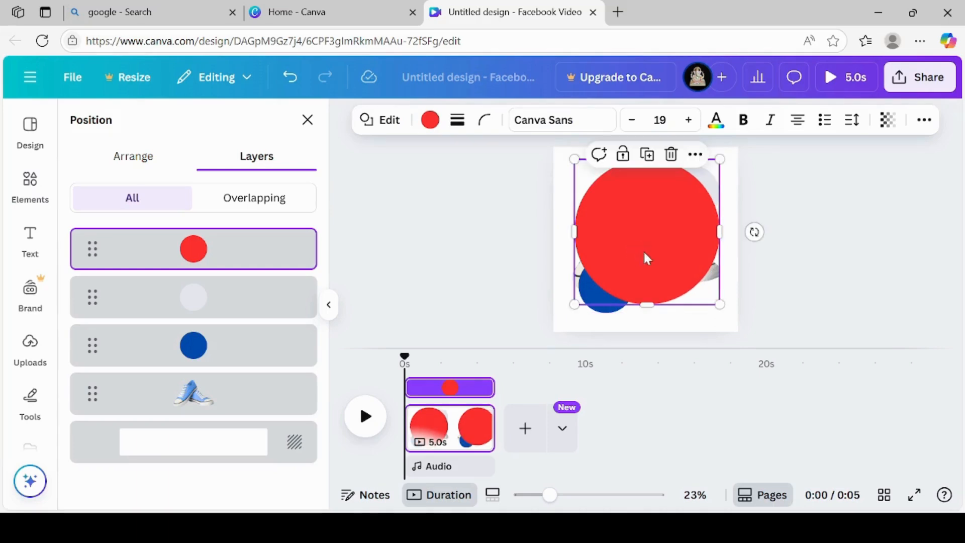
left_click(799, 257)
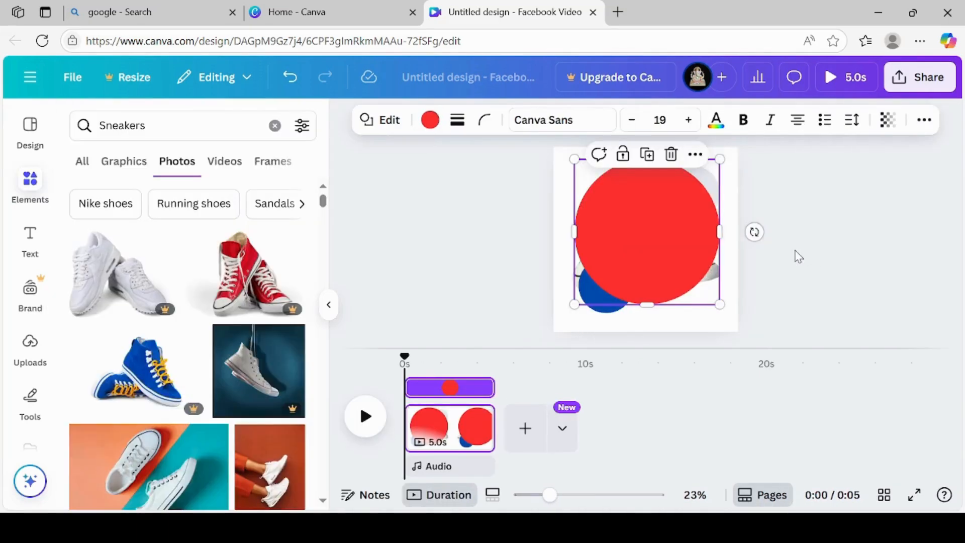
left_click(819, 195)
Place the blue circle's layer directly beneath the red circle and shift the blue circle slightly down and left on the page.
left_click(728, 313)
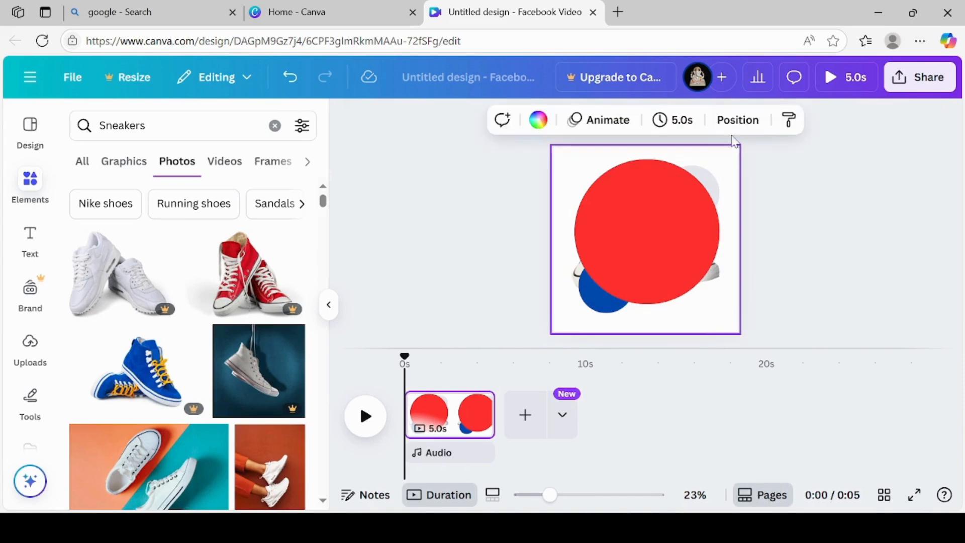
left_click(737, 119)
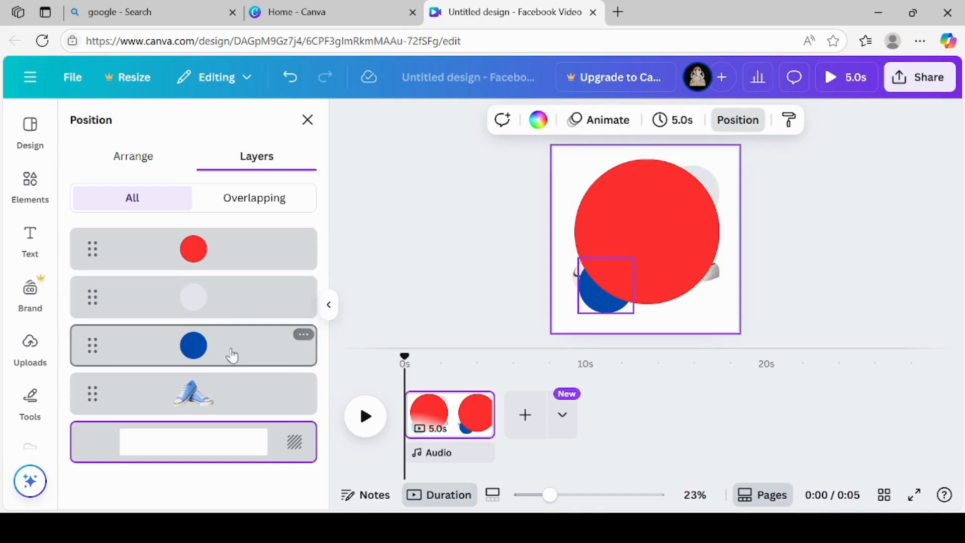
left_click_drag(217, 318, 222, 291)
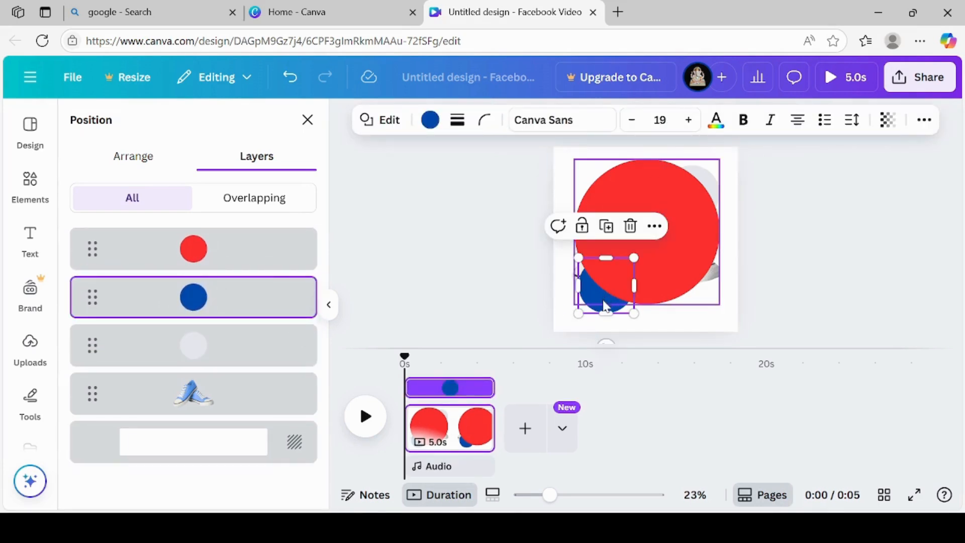
mouse_move(605, 306)
left_mouse_down()
mouse_move(618, 243)
mouse_move(597, 280)
mouse_move(600, 316)
left_mouse_up()
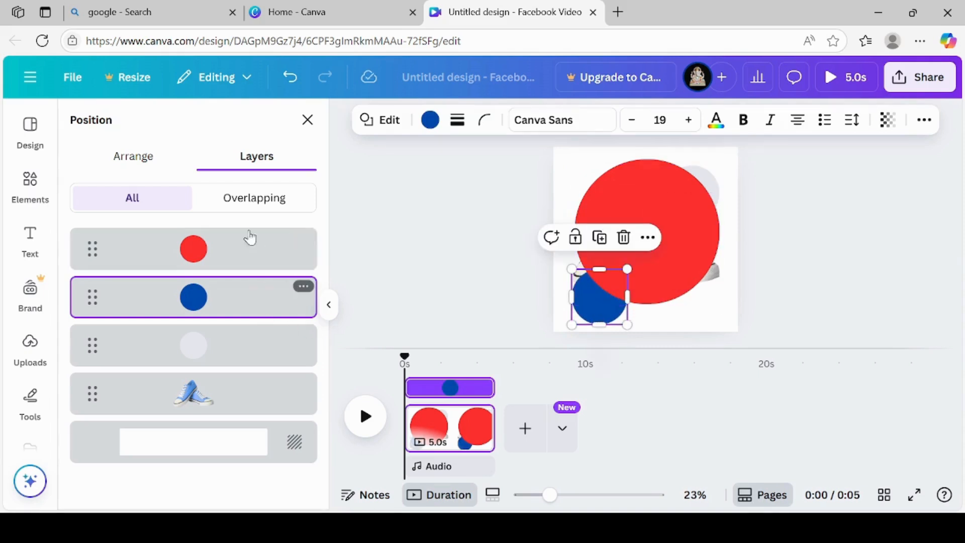
Move the blue circle to the top of the page's layer order, above the red circle.
left_click_drag(266, 297, 269, 218)
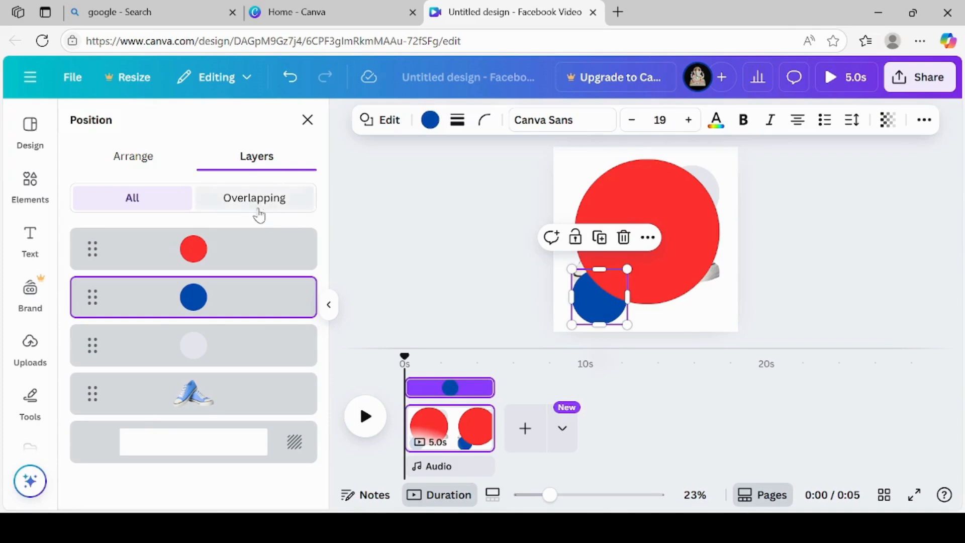
left_click_drag(237, 291, 241, 224)
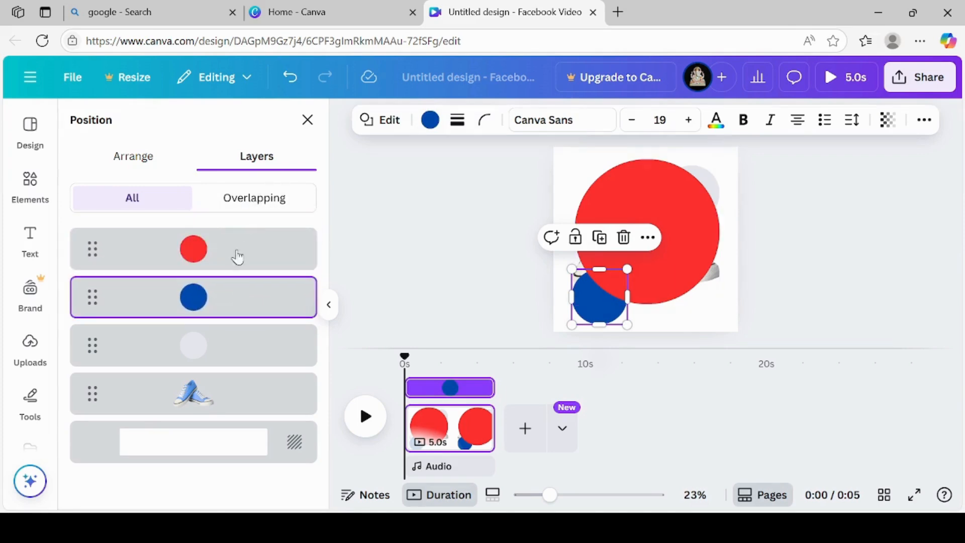
left_click_drag(240, 276, 221, 201)
left_click_drag(231, 304, 236, 254)
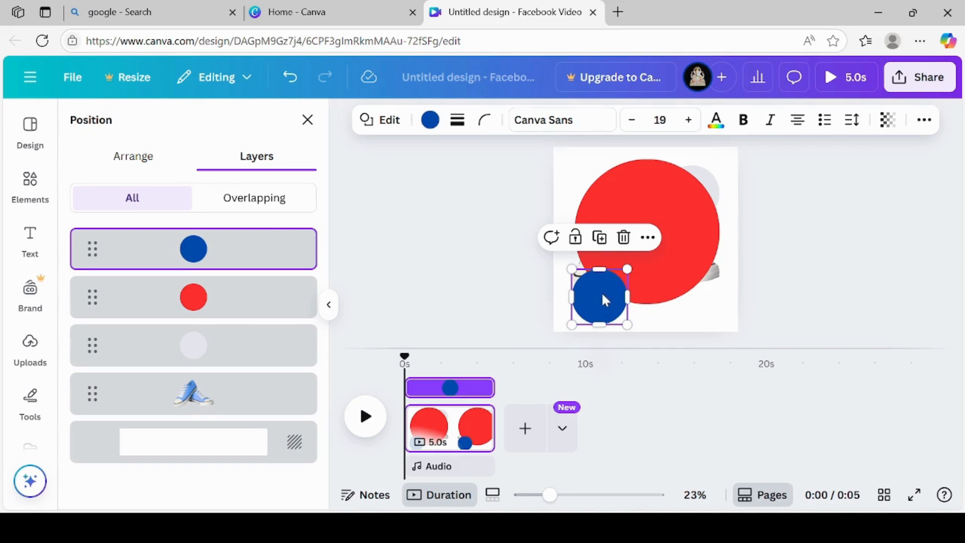
Enlarge the blue circle and center it inside the red circle, leaving an even red ring around it.
left_click_drag(603, 297, 721, 276)
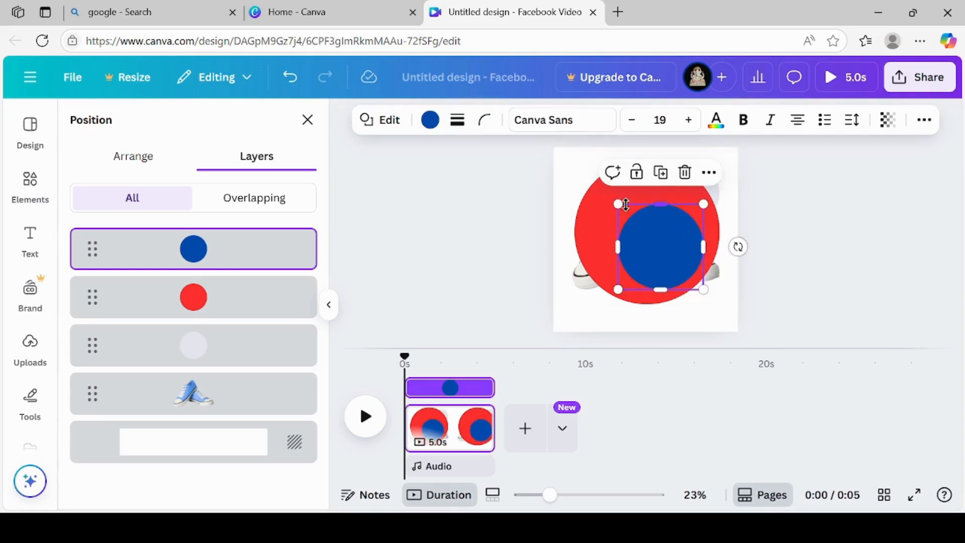
left_click_drag(619, 204, 584, 182)
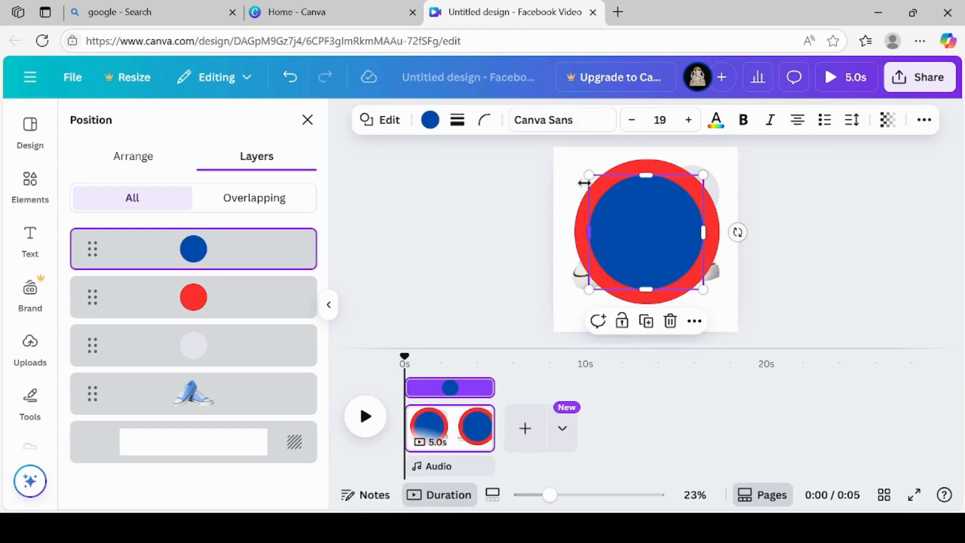
left_click(517, 224)
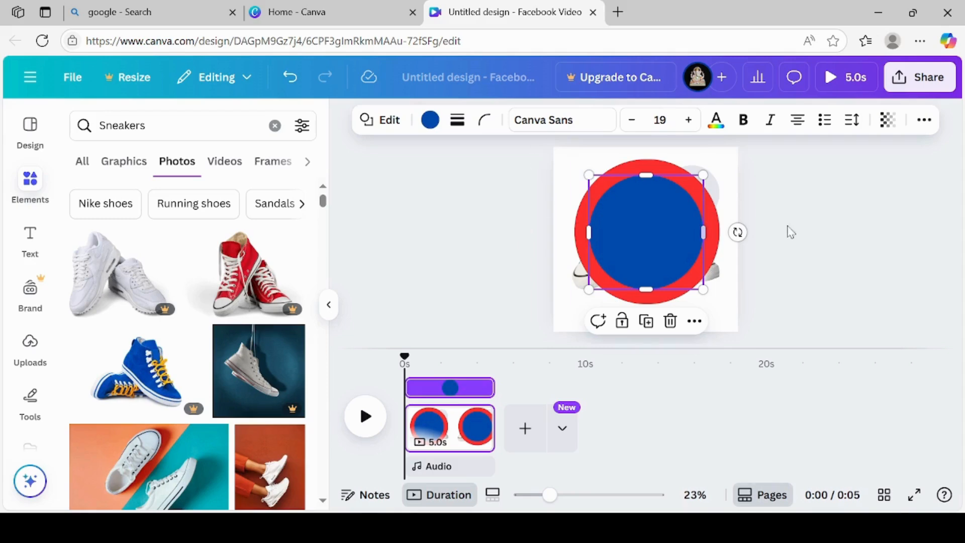
Bring the pale gray circle to the top of the page's layer order, above the blue circle.
left_click(843, 258)
left_click(723, 314)
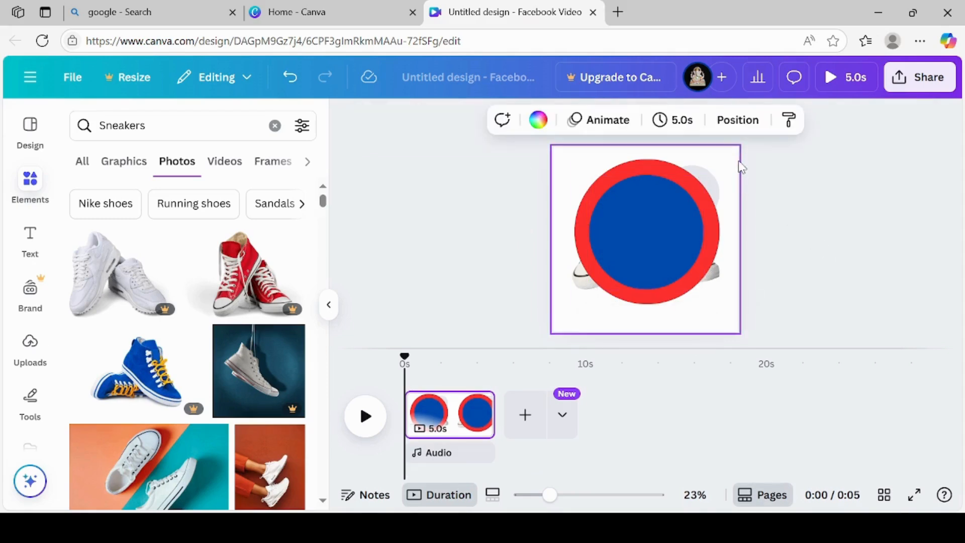
left_click(748, 127)
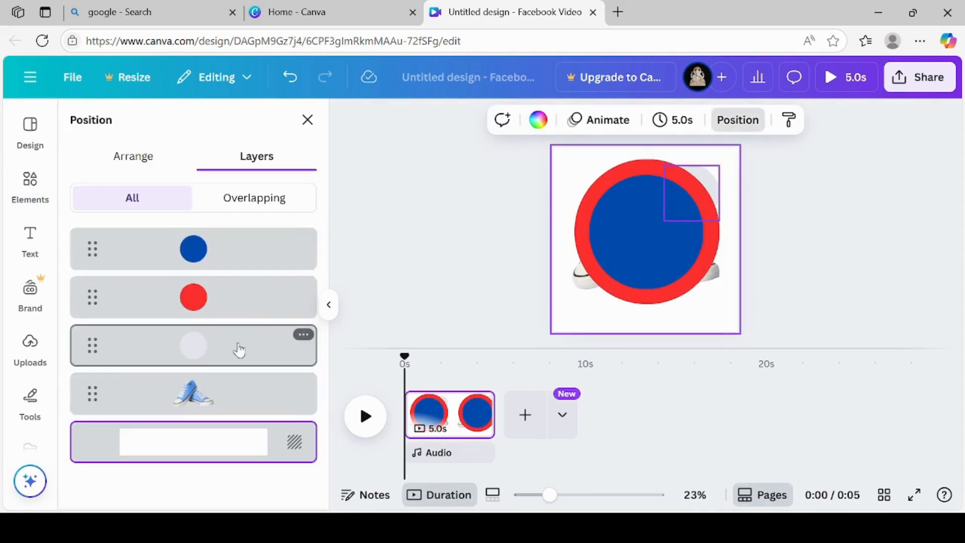
left_click_drag(239, 351, 241, 249)
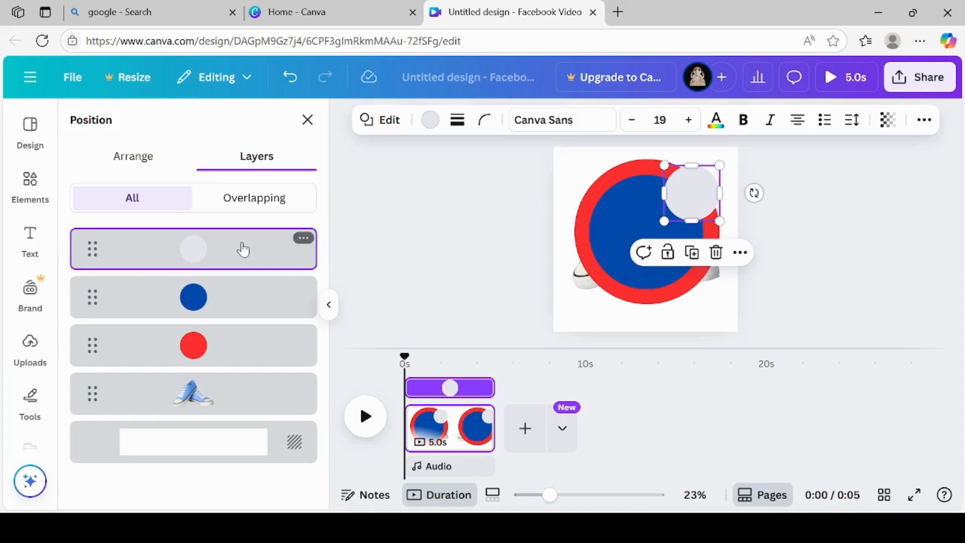
Enlarge the pale gray circle and center it inside the blue circle, leaving a thin blue ring around it.
mouse_move(692, 191)
left_mouse_down()
mouse_move(646, 231)
mouse_move(689, 185)
left_mouse_up()
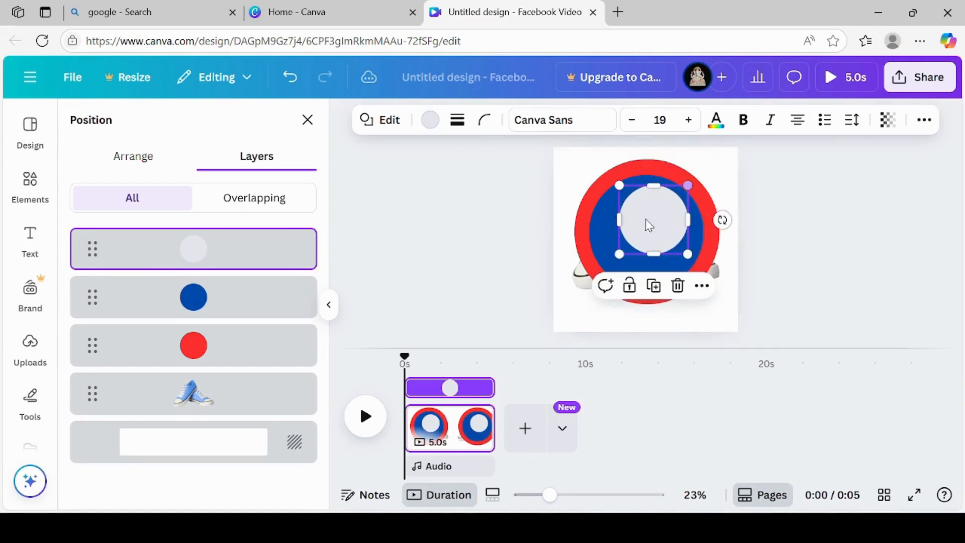
left_click_drag(619, 254, 603, 283)
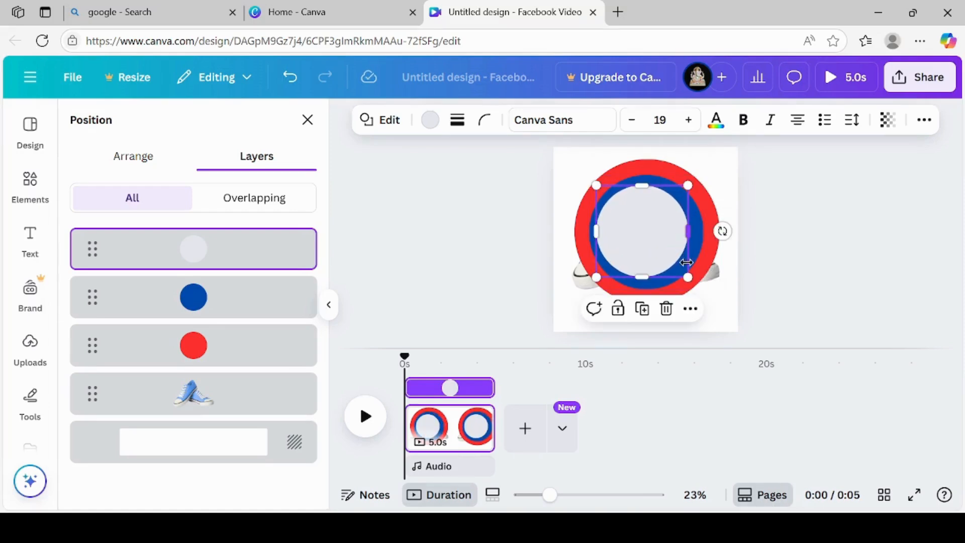
left_click_drag(691, 280, 703, 291)
left_click(831, 228)
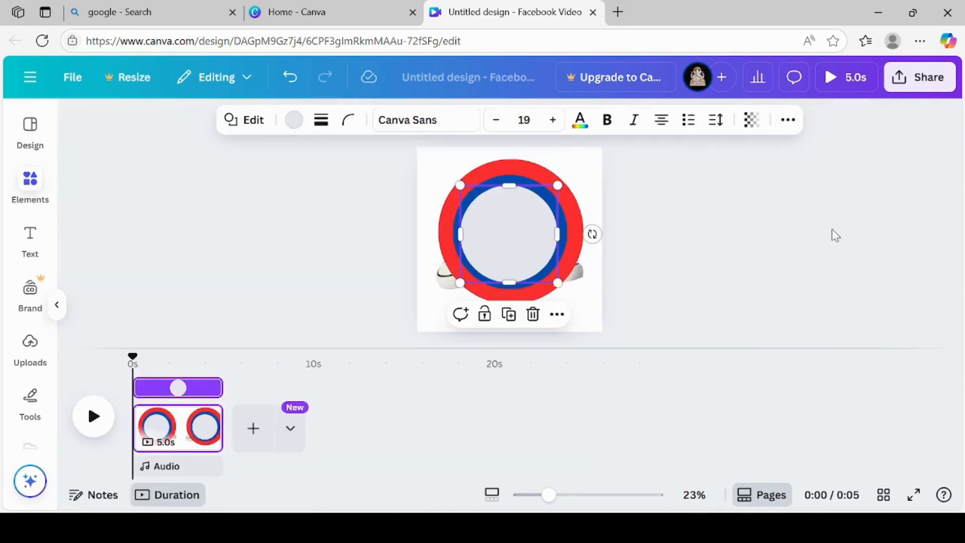
left_click(773, 261)
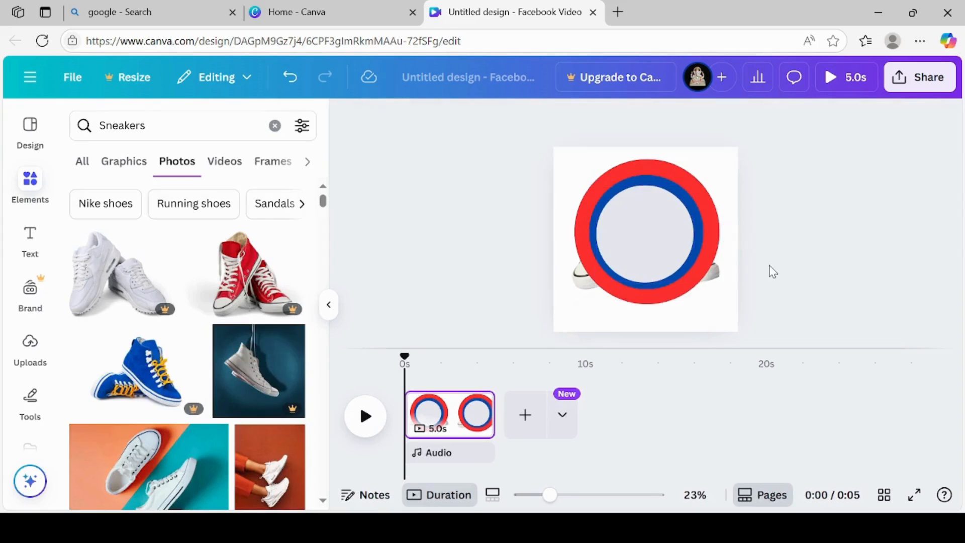
Bring the sneakers photo to the top of the page's layer order, above all three circles.
left_click(724, 304)
left_click(745, 127)
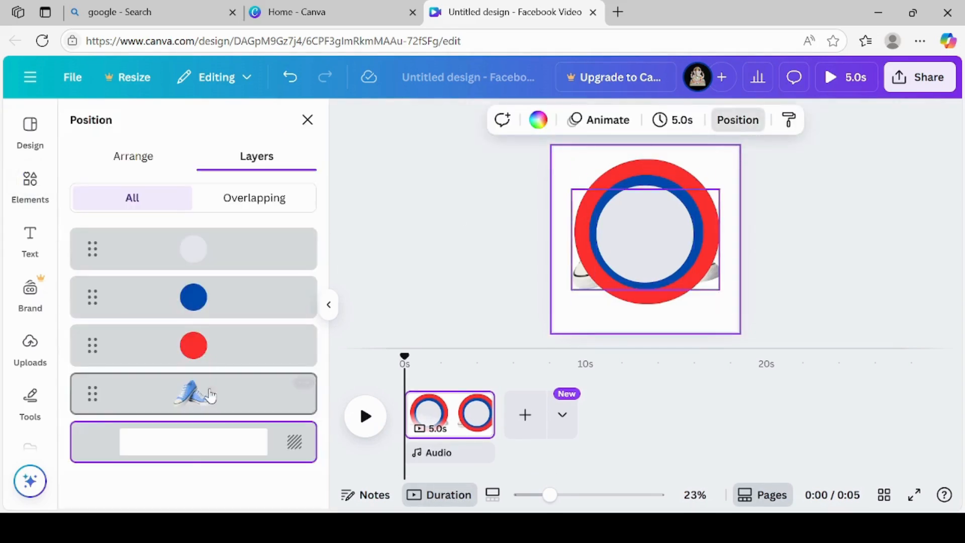
left_click_drag(256, 393, 265, 247)
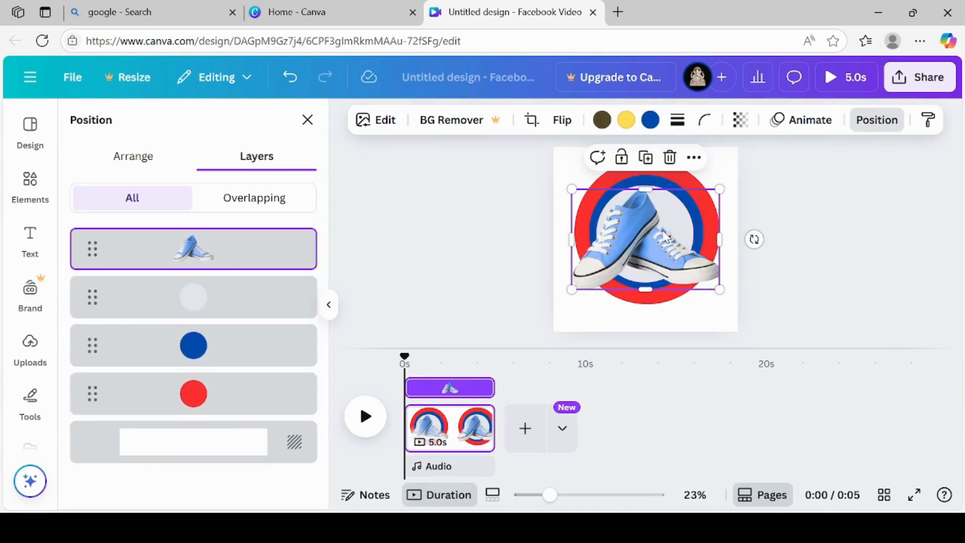
Nudge the sneakers photo slightly up and align it to the middle and center of the page.
left_click_drag(666, 236, 666, 228)
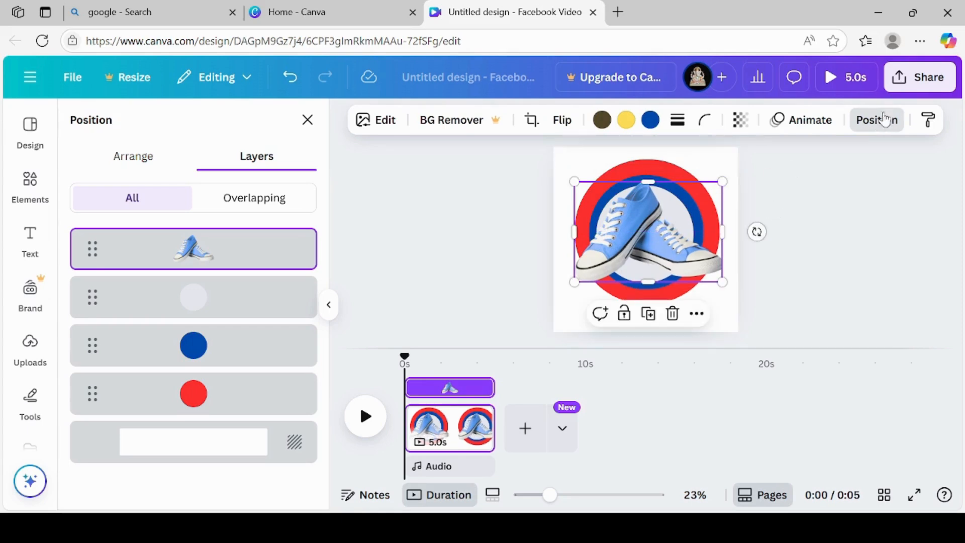
left_click(134, 158)
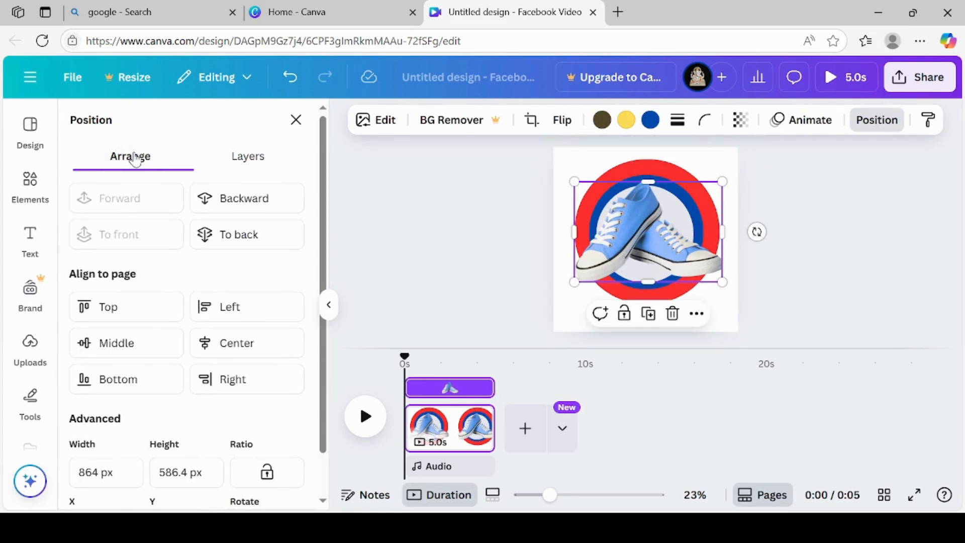
left_click(159, 343)
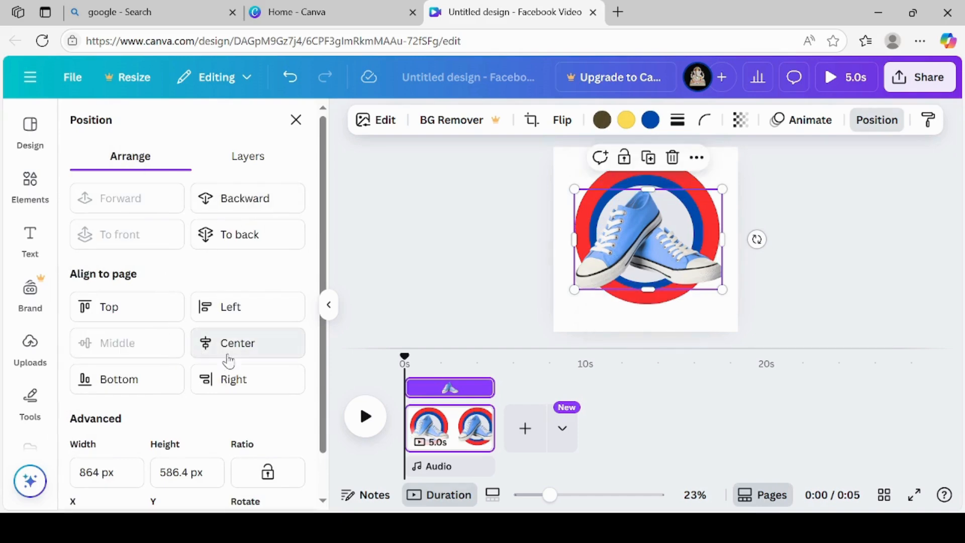
left_click(237, 344)
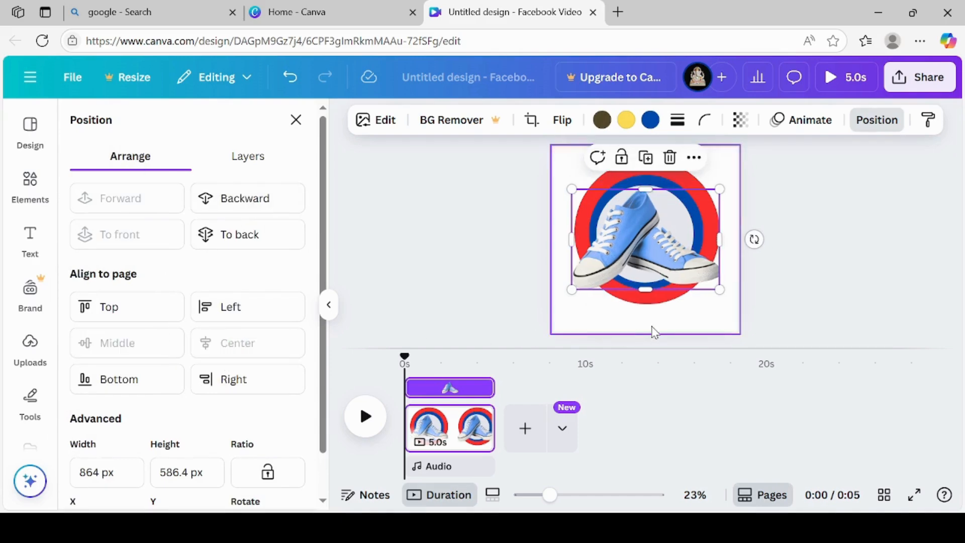
left_click(808, 282)
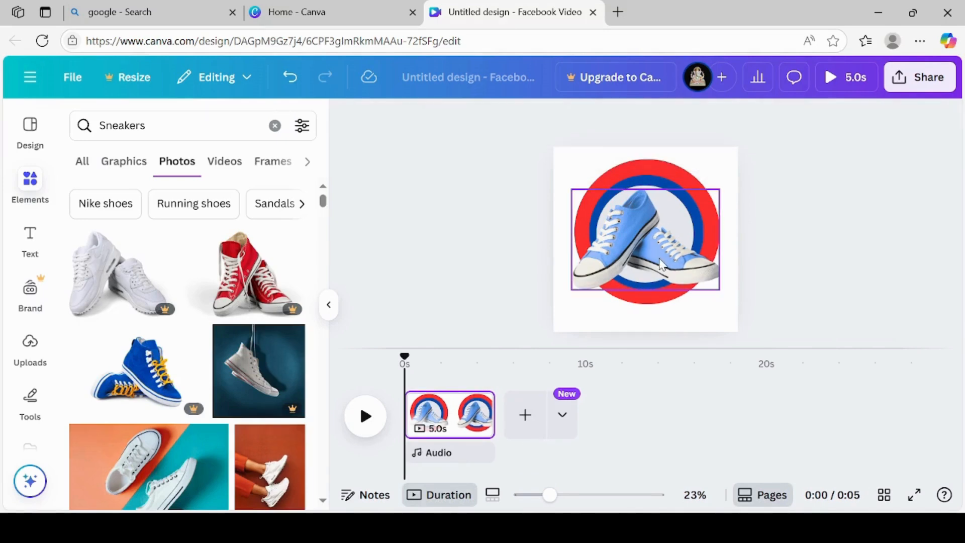
Shift the sneakers photo slightly up and right, and align it to the top and left edges of the page.
left_click_drag(660, 265, 678, 258)
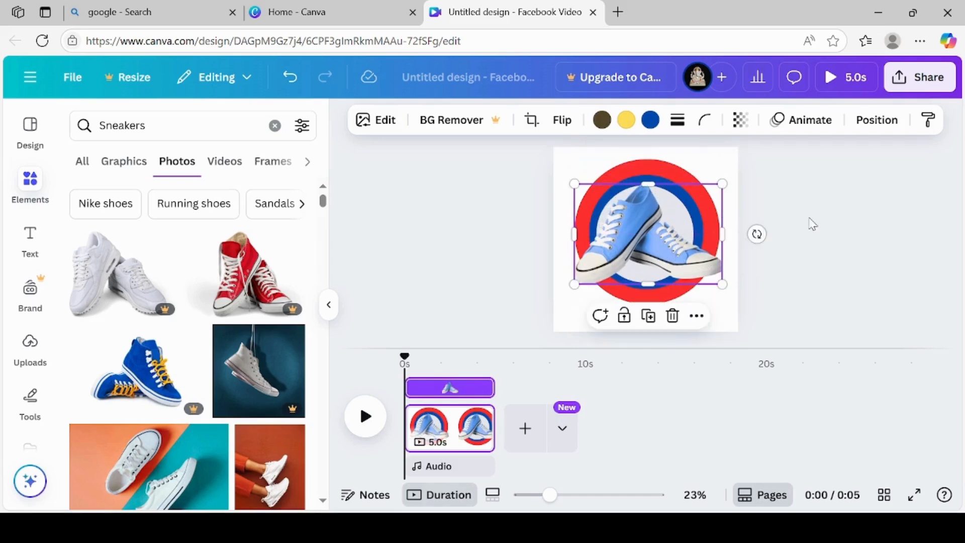
left_click(805, 176)
left_click(665, 272)
left_click(877, 120)
left_click(119, 309)
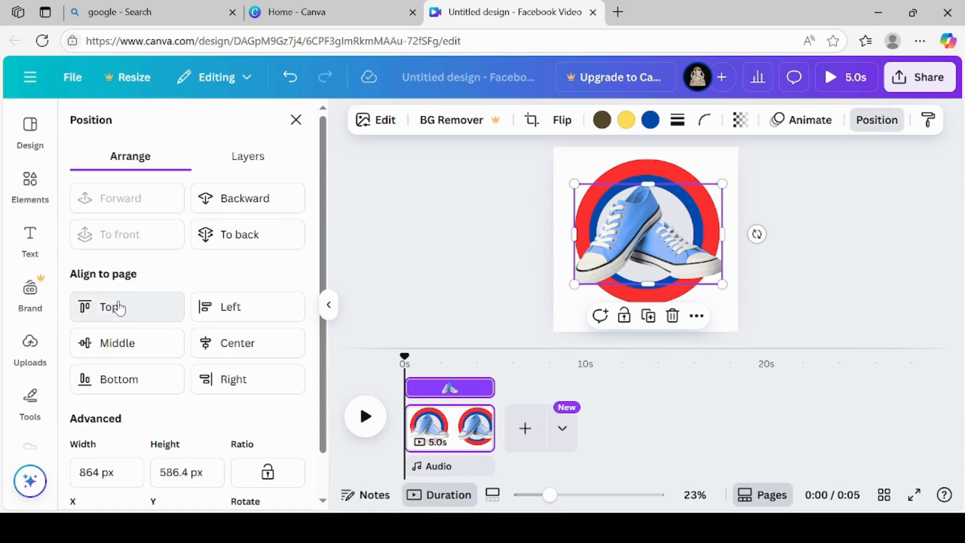
left_click(120, 308)
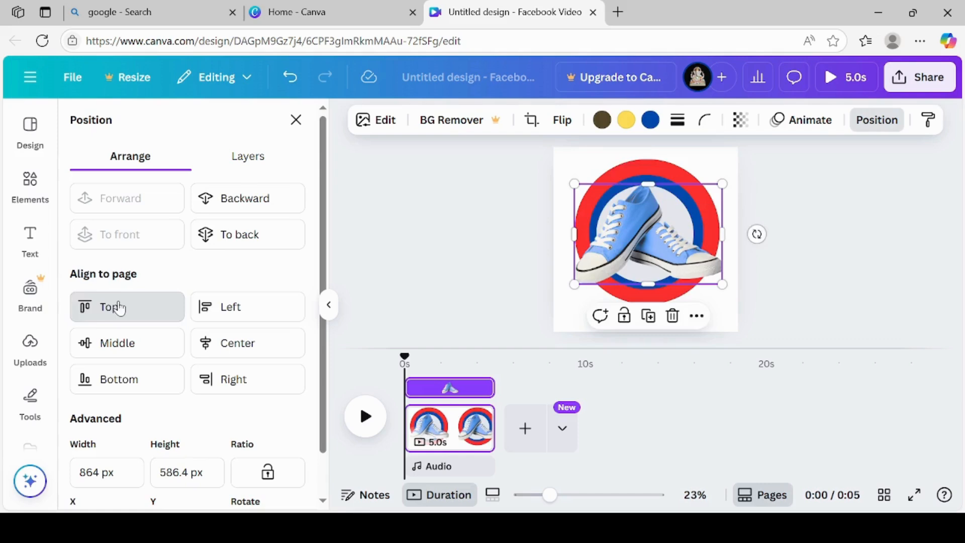
left_click(247, 308)
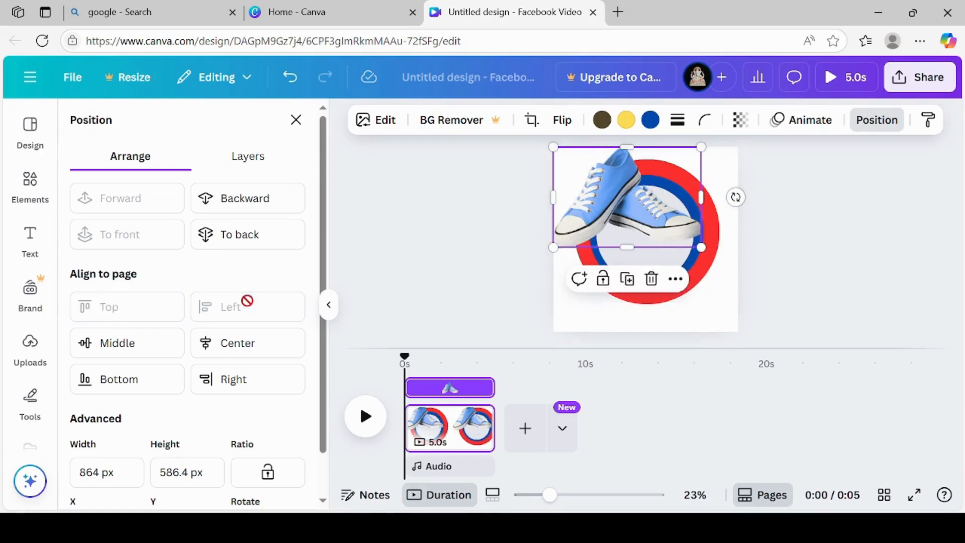
Align the sneakers photo to the page's middle and center, and shift it slightly to the right.
left_click(123, 344)
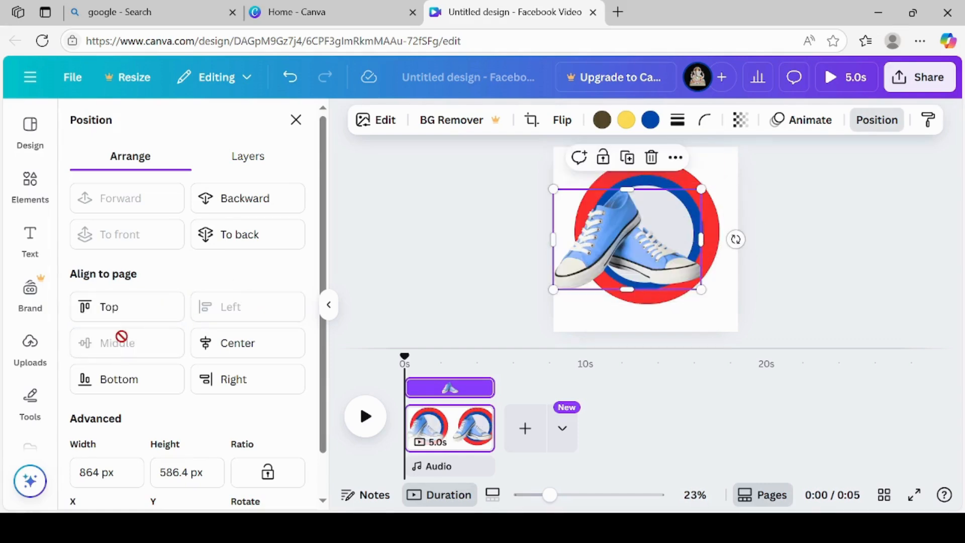
left_click(222, 346)
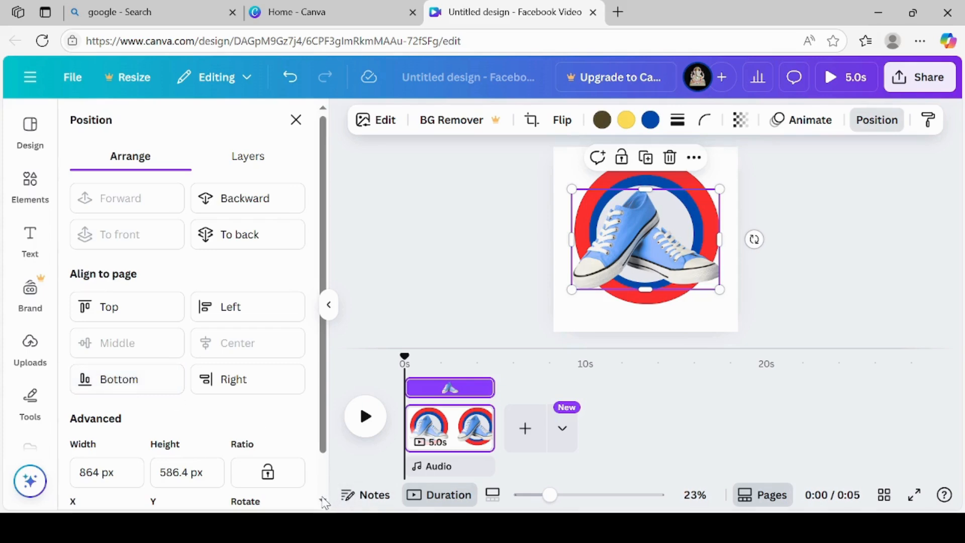
scroll(325, 503, "down", 1)
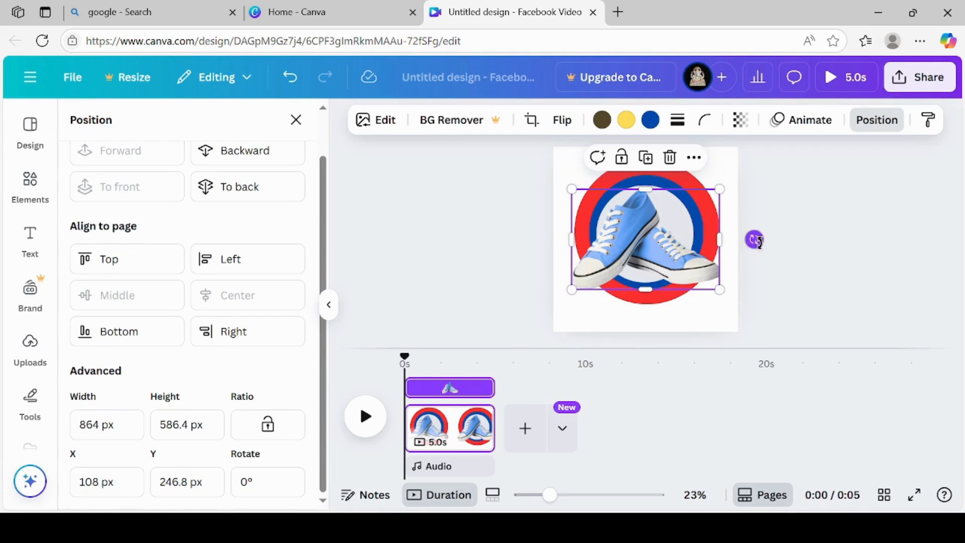
mouse_move(755, 240)
left_mouse_down()
mouse_move(761, 223)
mouse_move(756, 250)
mouse_move(758, 240)
left_mouse_up()
left_click(804, 229)
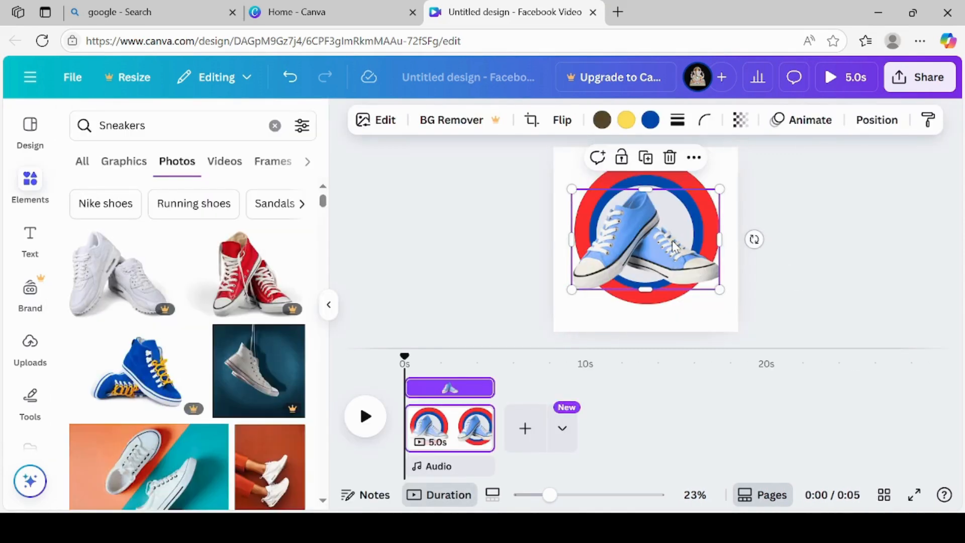
left_click_drag(674, 247, 682, 239)
left_click(803, 238)
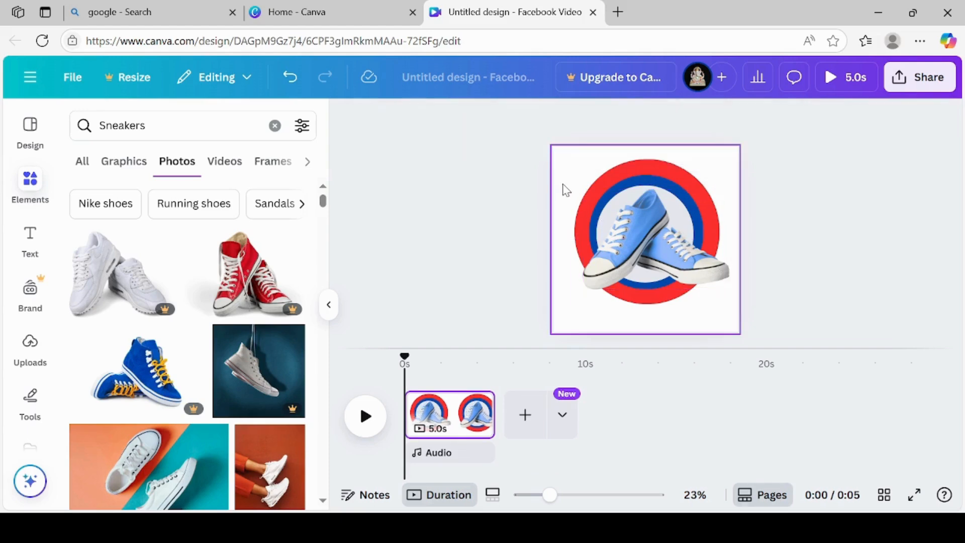
Select the sneakers photo and all three circles together and apply the Stomp element animation to them.
left_click_drag(577, 191, 731, 296)
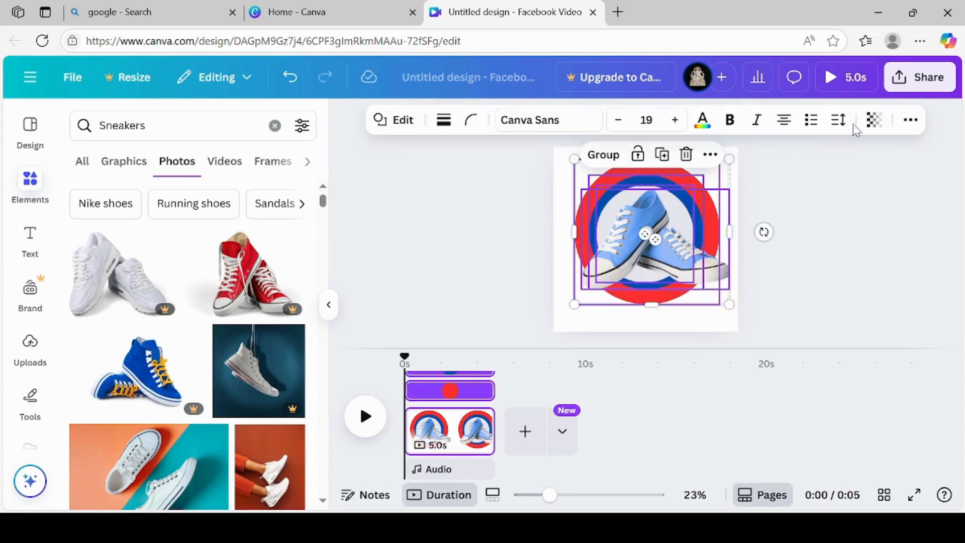
left_click(922, 131)
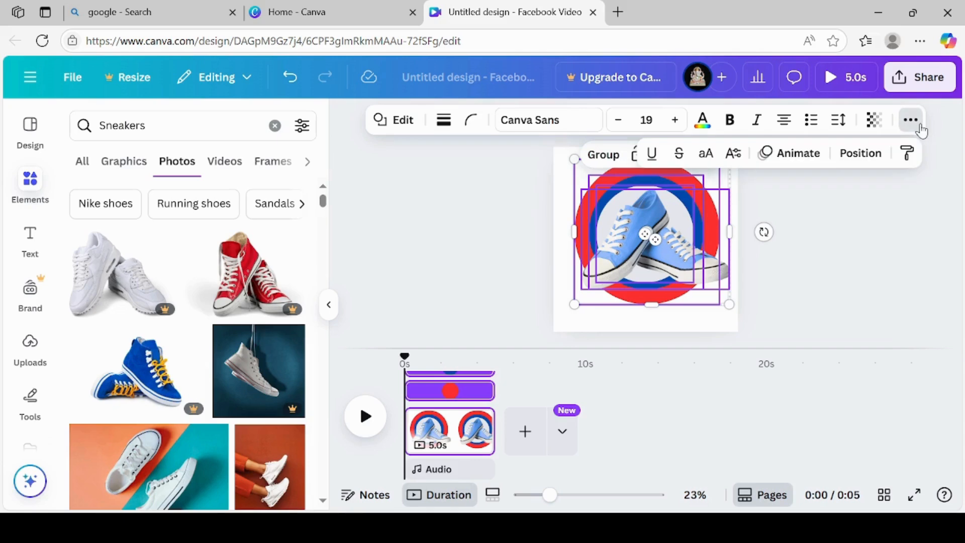
left_click(799, 160)
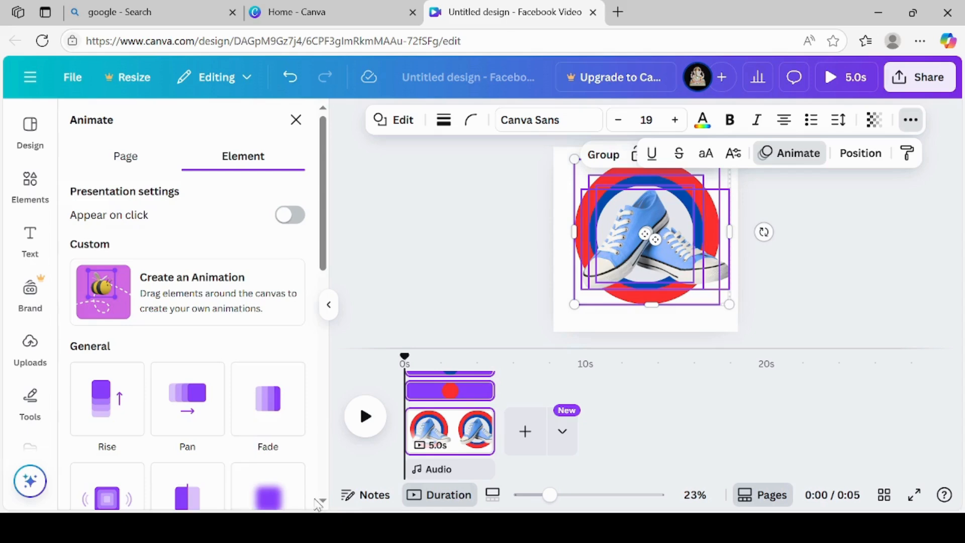
scroll(250, 415, "down", 4)
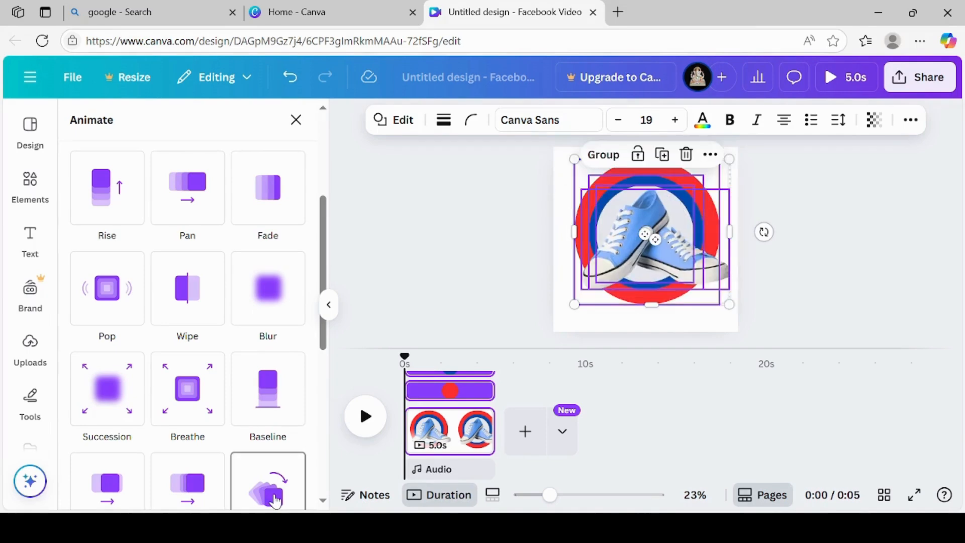
scroll(325, 505, "down", 5)
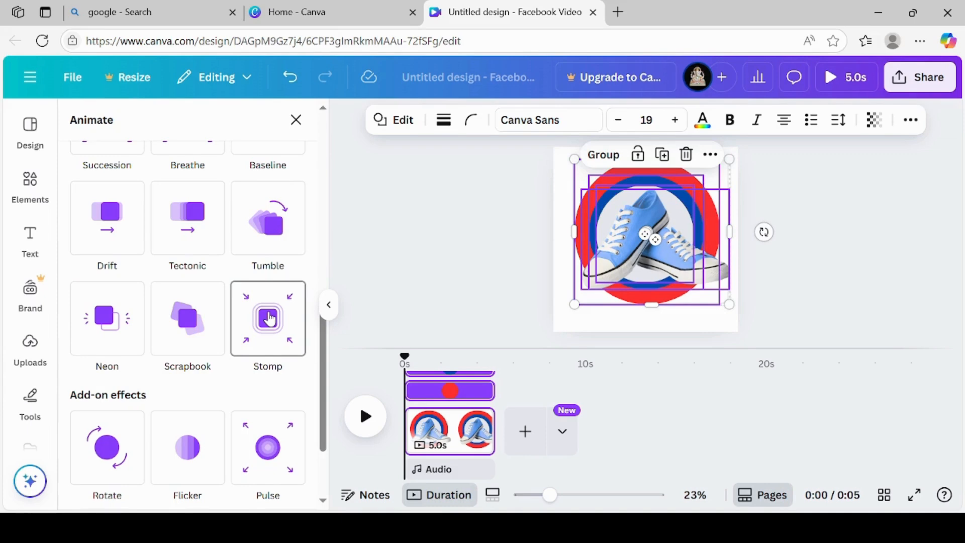
left_click(270, 319)
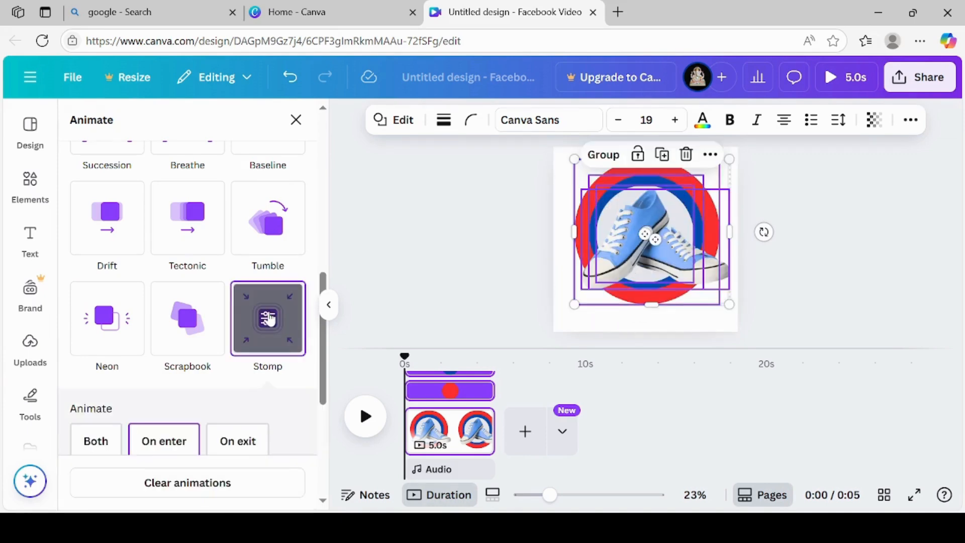
Try the Stomp animation on both enter and exit for the selected elements, and restore the On enter setting.
left_click(109, 442)
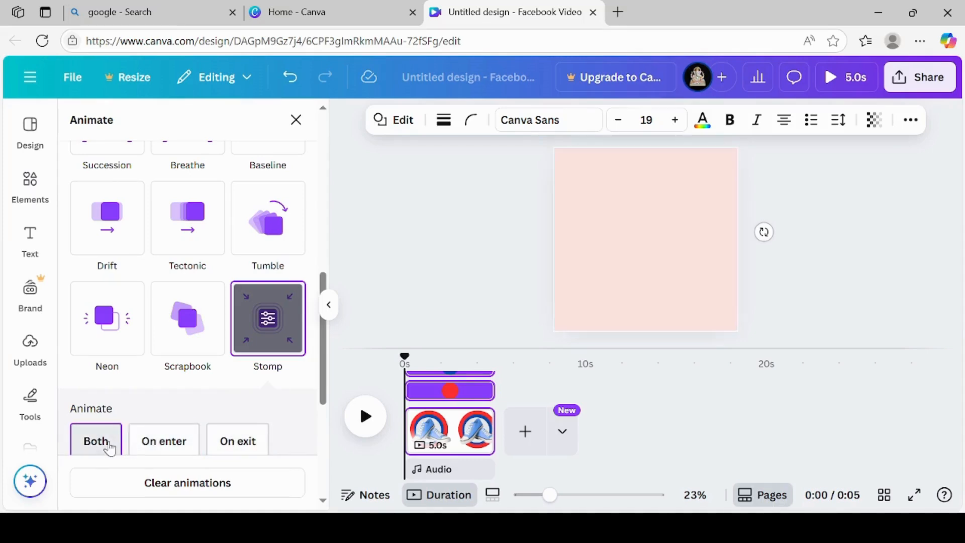
scroll(326, 498, "down", 5)
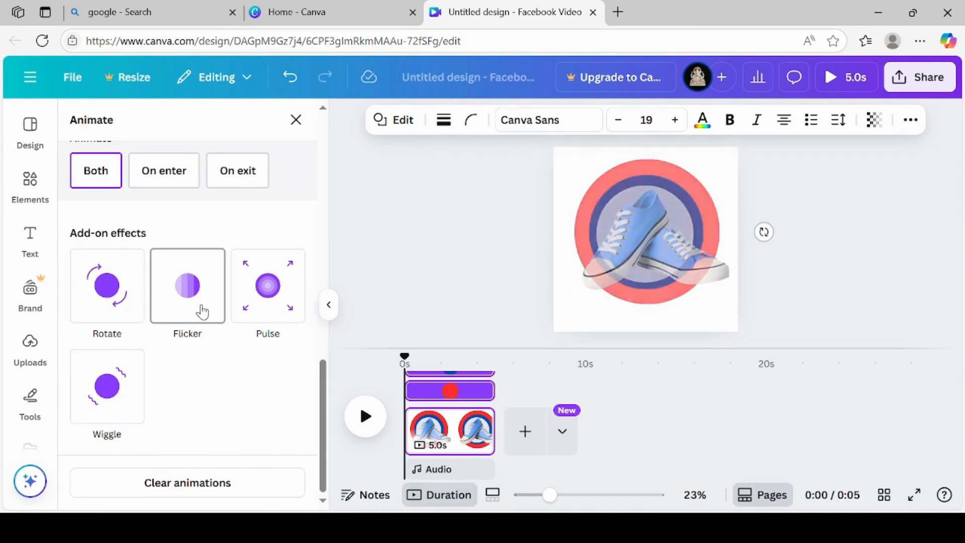
scroll(324, 242, "up", 5)
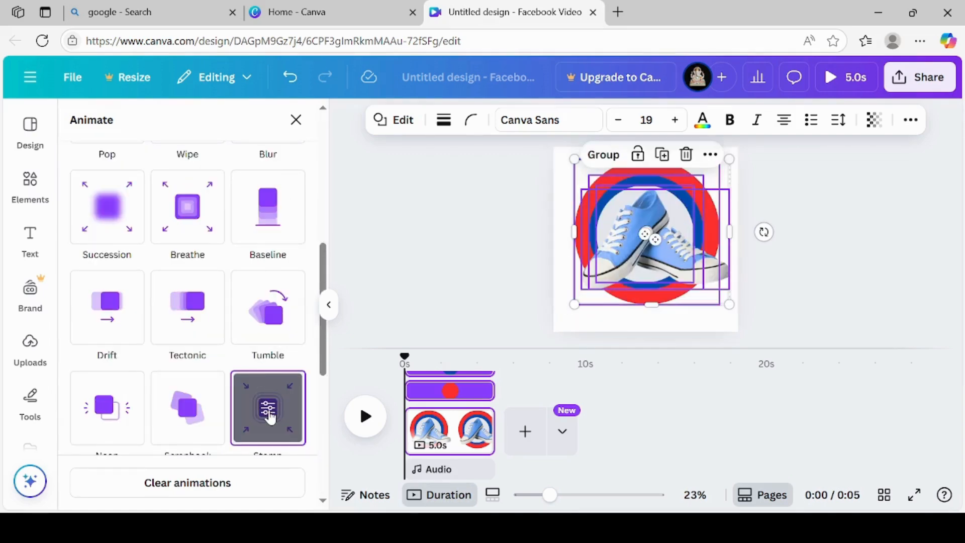
scroll(325, 506, "down", 7)
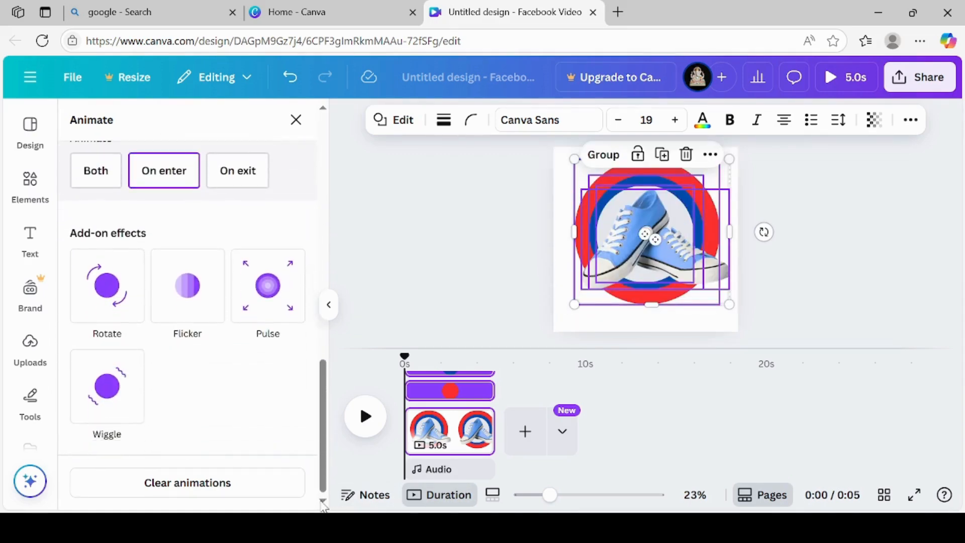
left_click(430, 280)
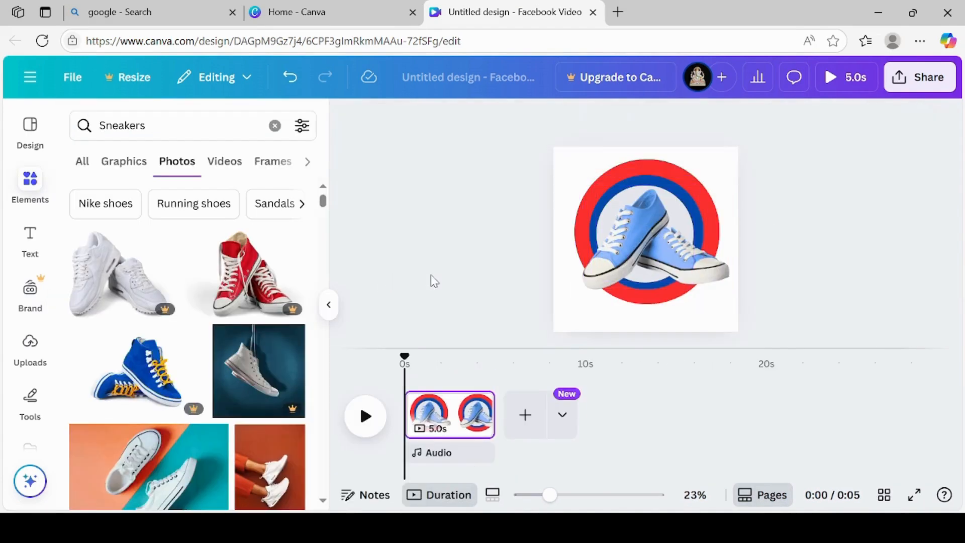
Try yellow-to-pink, green-to-blue and gray gradients and light gray and white solid colors as the page background.
left_click(565, 324)
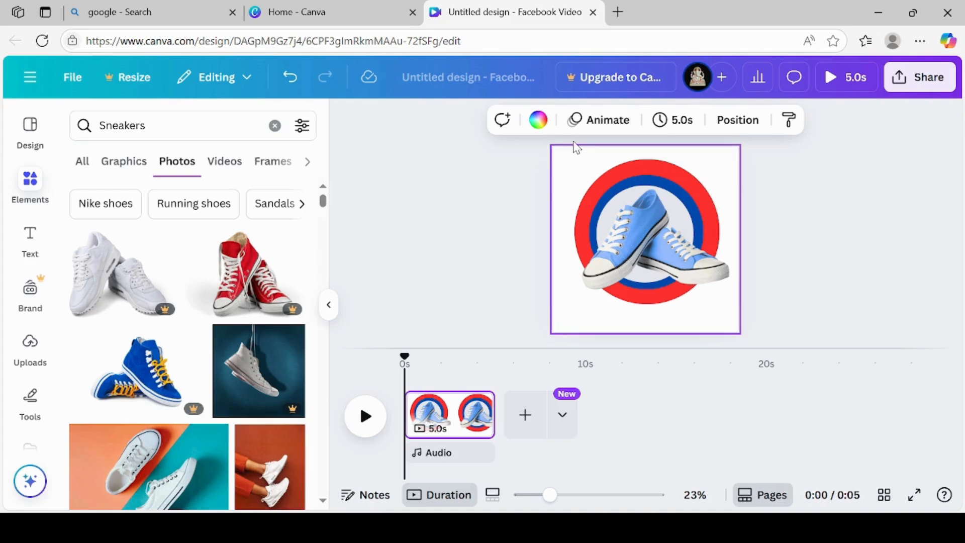
left_click(536, 126)
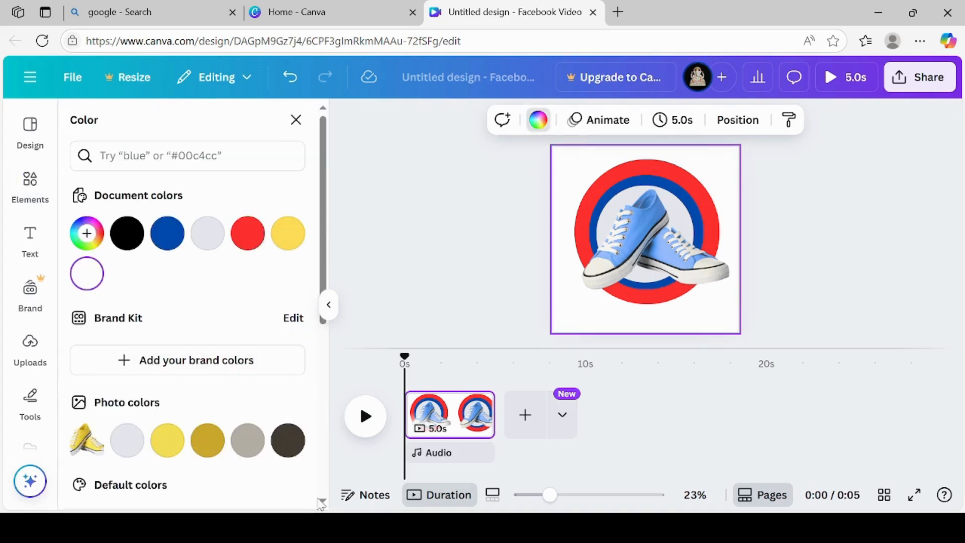
scroll(321, 504, "down", 8)
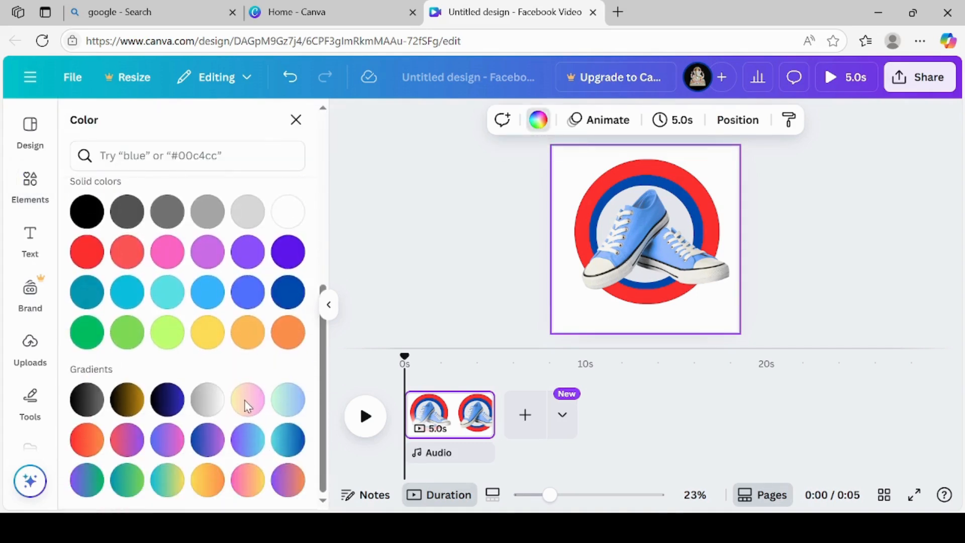
left_click(246, 406)
left_click(280, 406)
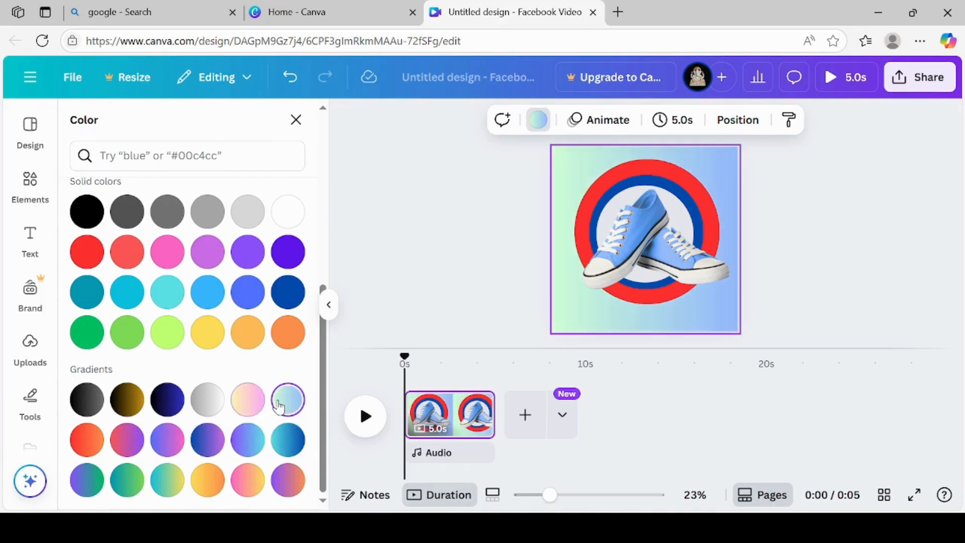
left_click(212, 408)
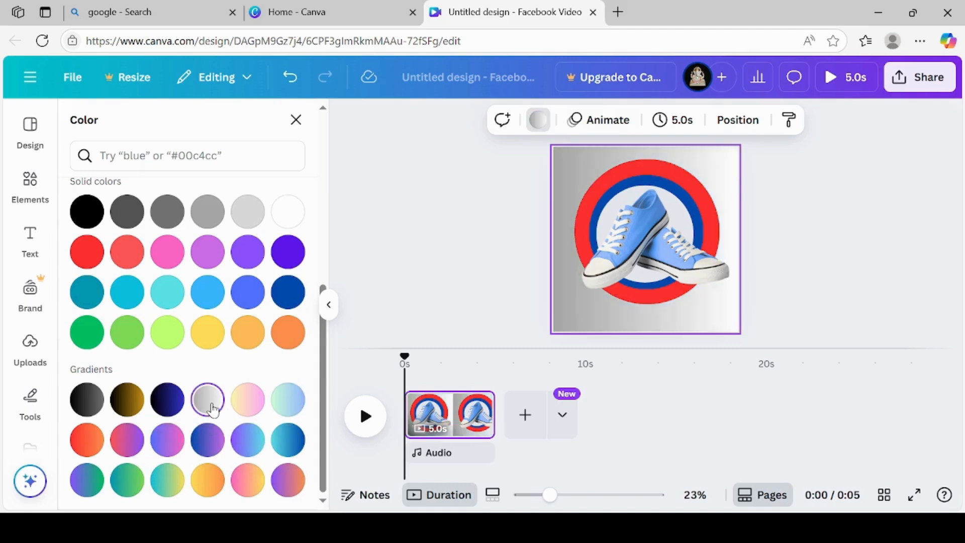
left_click(248, 211)
left_click(293, 214)
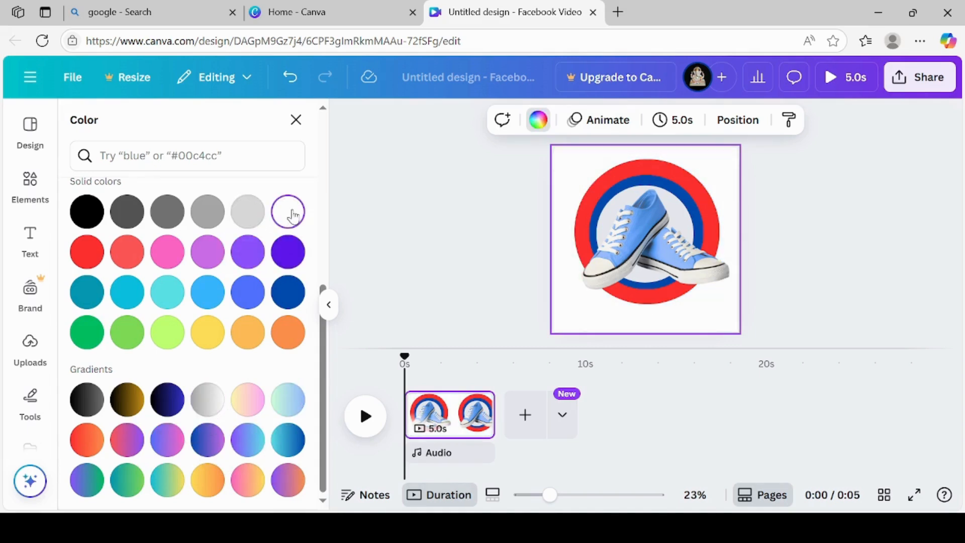
Set the page background to lime green, and lighten it to the custom solid color #E6FFC6.
left_click(167, 333)
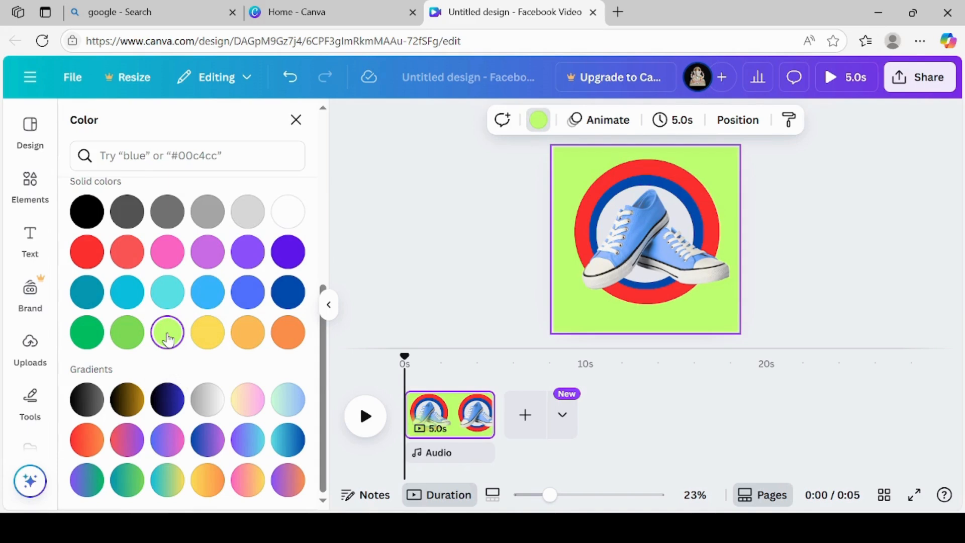
left_click(328, 304)
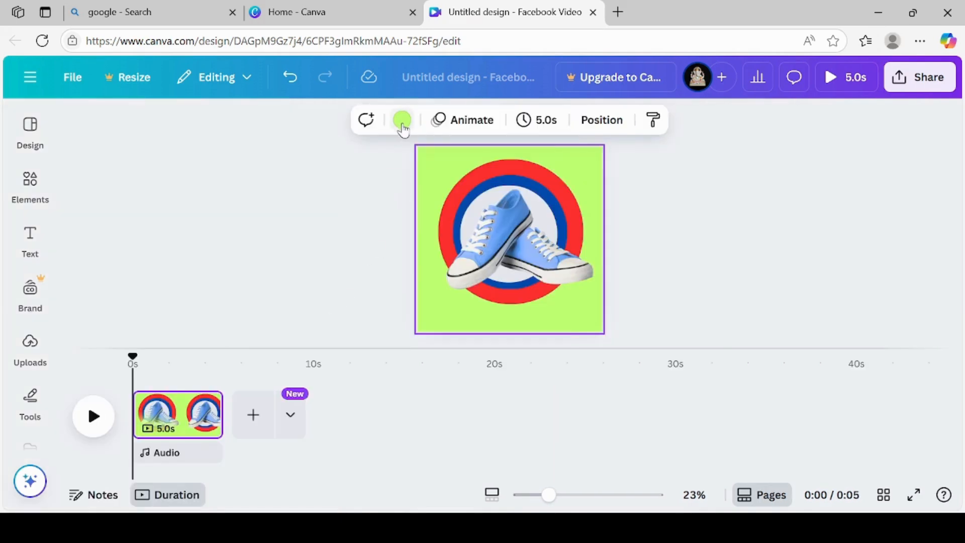
left_click(402, 123)
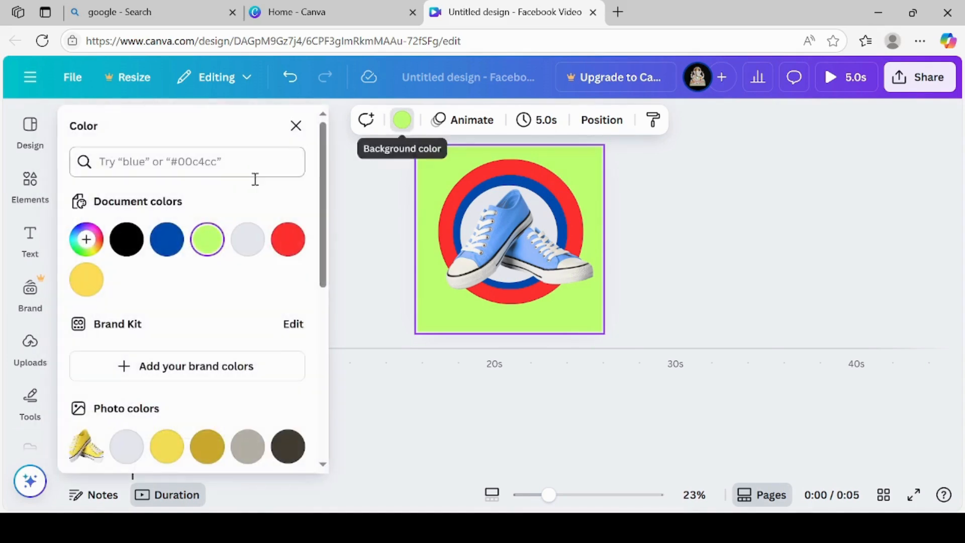
left_click(85, 239)
left_click(196, 315)
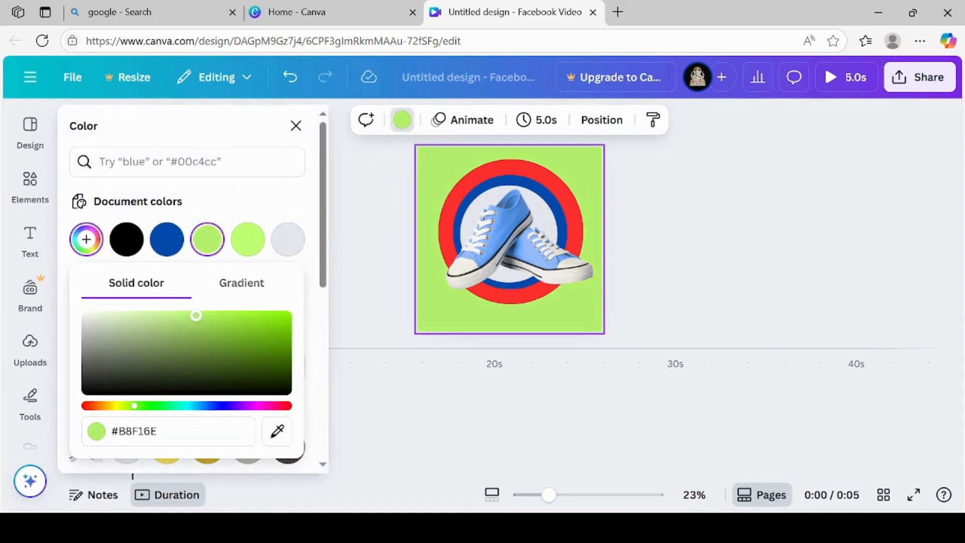
left_click_drag(188, 318, 164, 314)
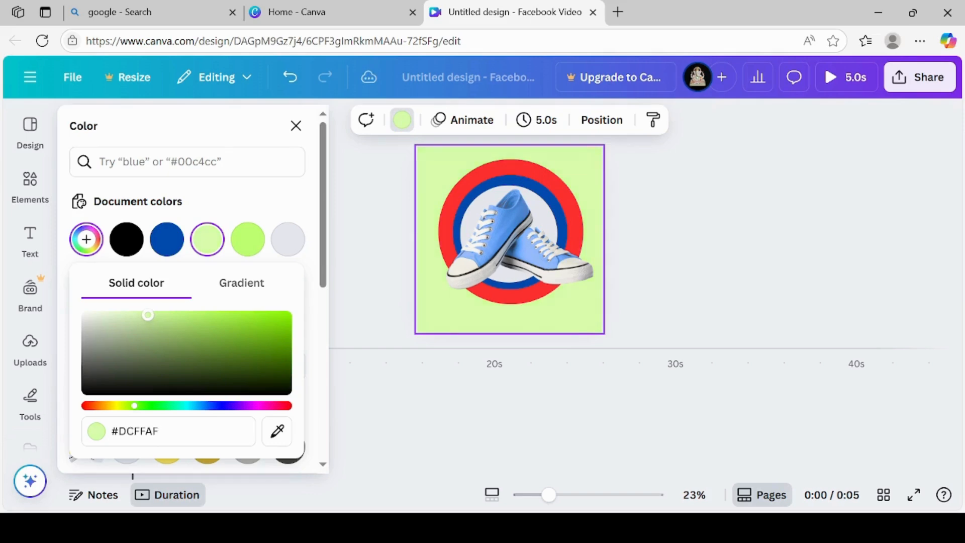
left_click_drag(142, 315, 129, 306)
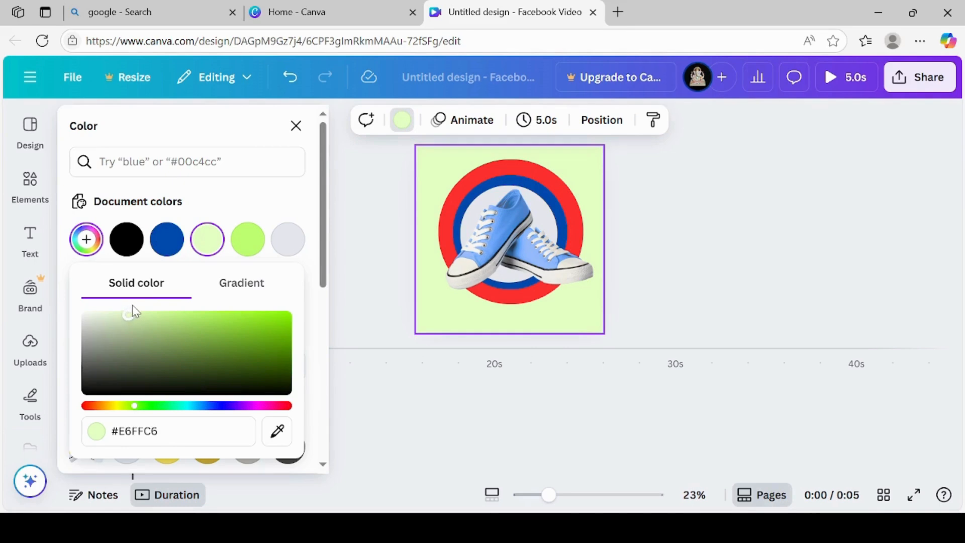
left_click(364, 275)
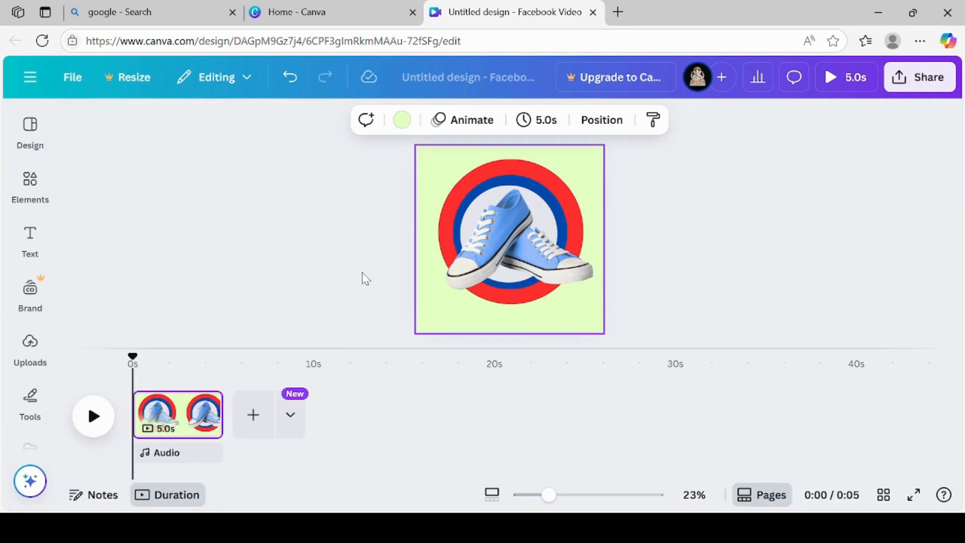
Play the video from the start to preview the animated sneakers and circles on the new background.
left_click(93, 416)
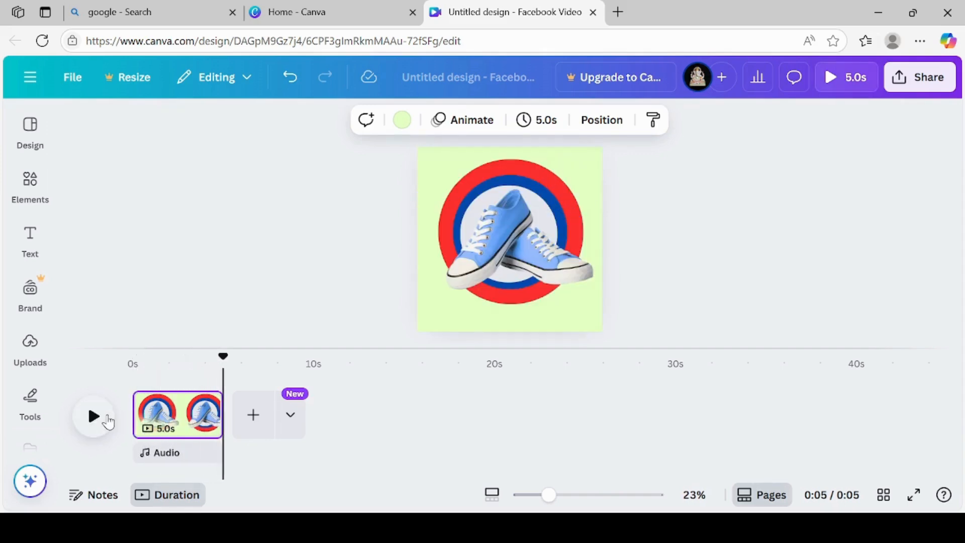
left_click(95, 435)
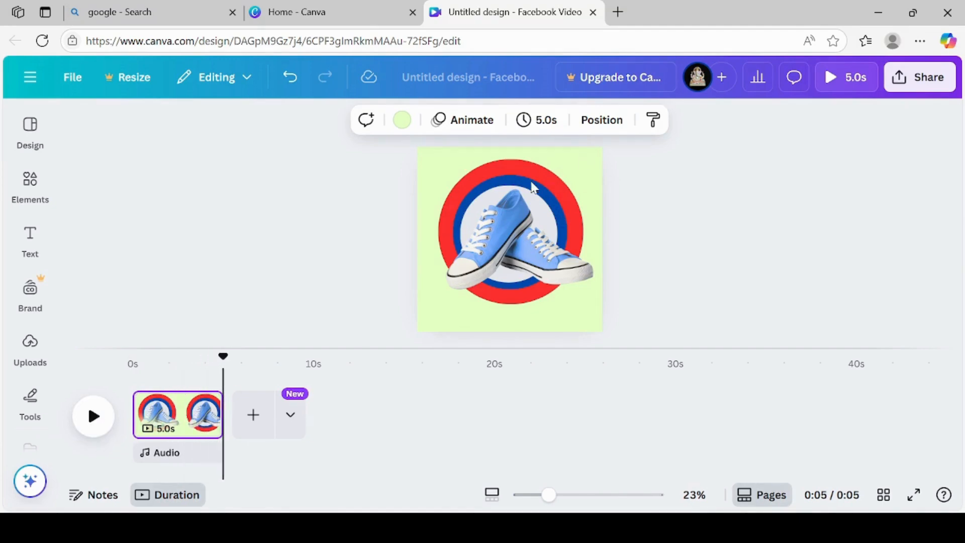
Select the sneakers photo and all the circles together, and browse the element animations available for them.
left_click(530, 188)
left_click(651, 209)
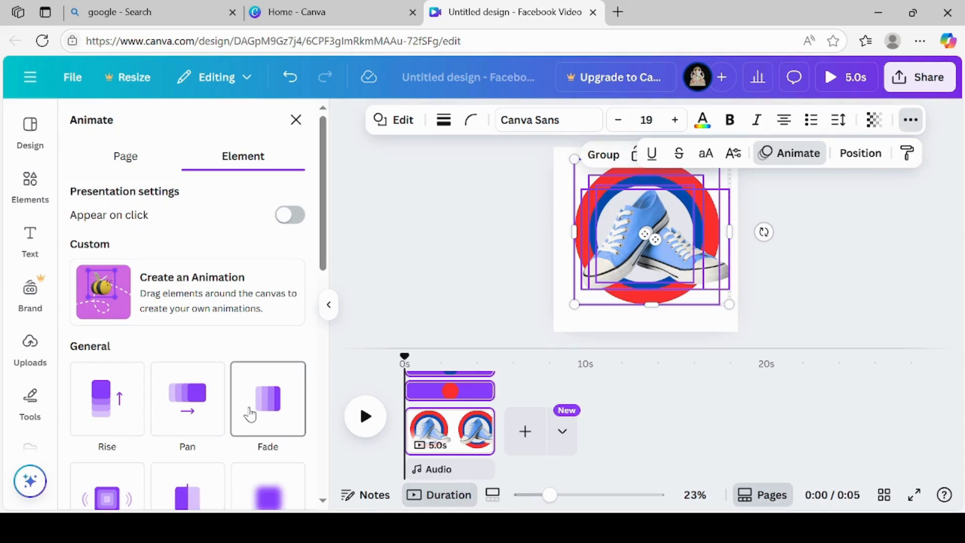
scroll(235, 433, "down", 4)
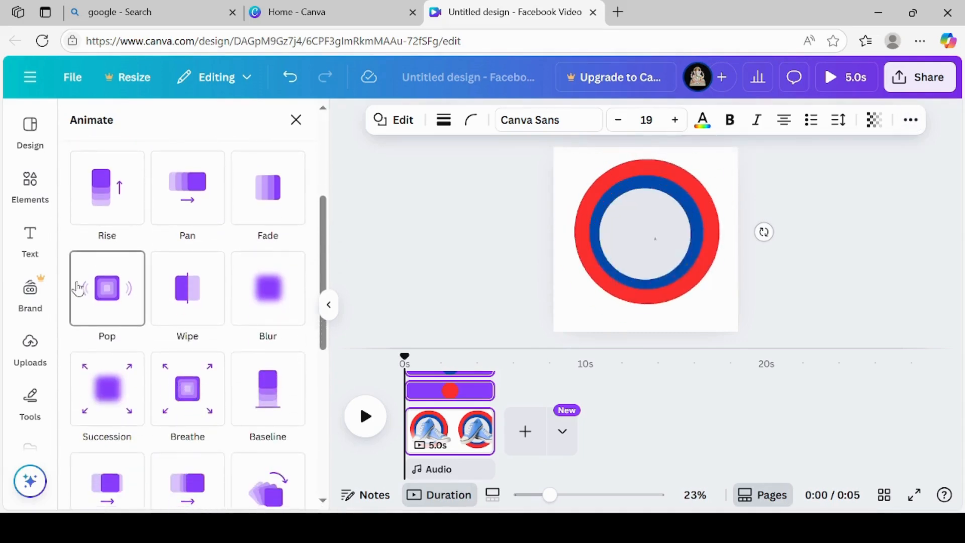